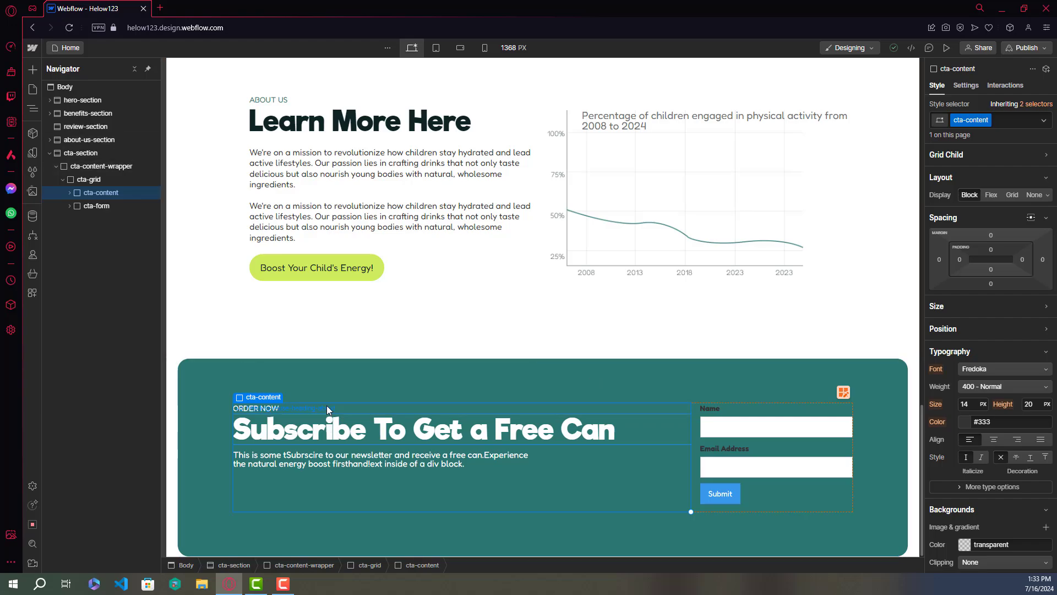
Lay out cta-content as a vertical flexbox with its items aligned left and centered vertically.
click(992, 195)
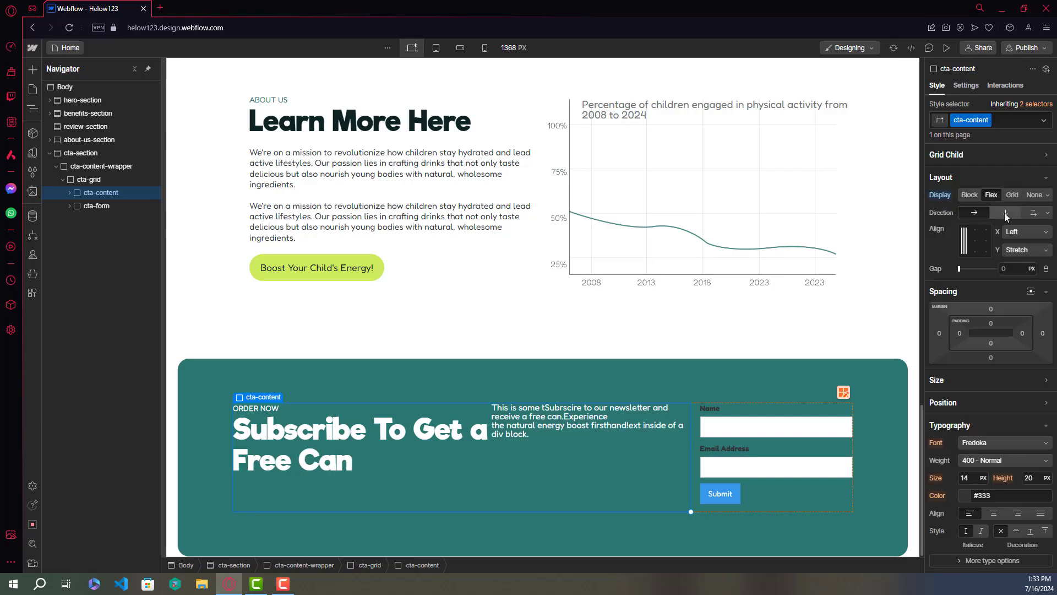
click(1005, 214)
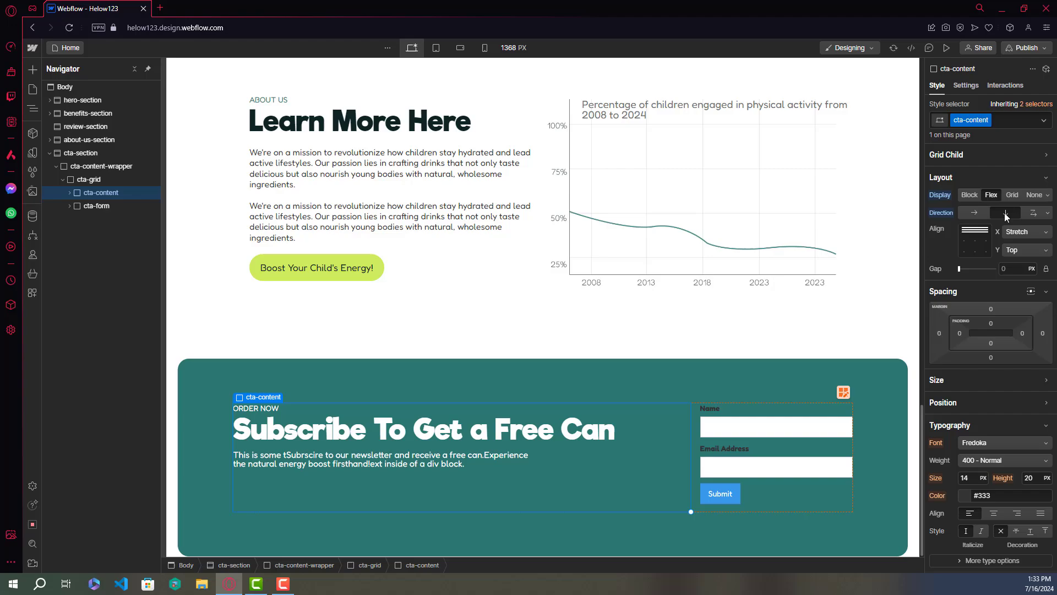
click(964, 243)
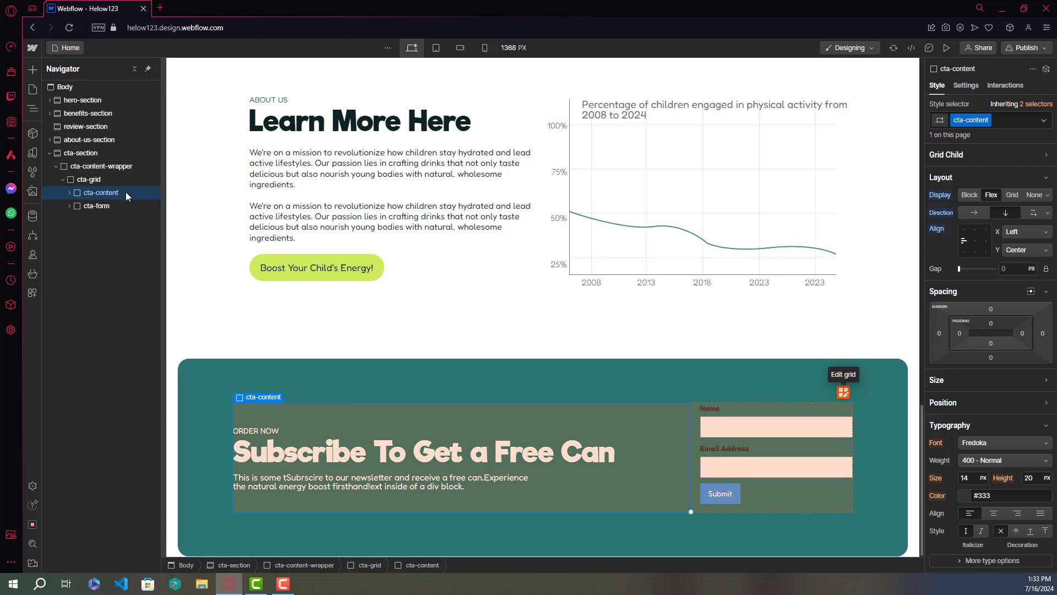
Examine the column sizing of cta-grid in the grid editor and leave grid editing.
click(89, 179)
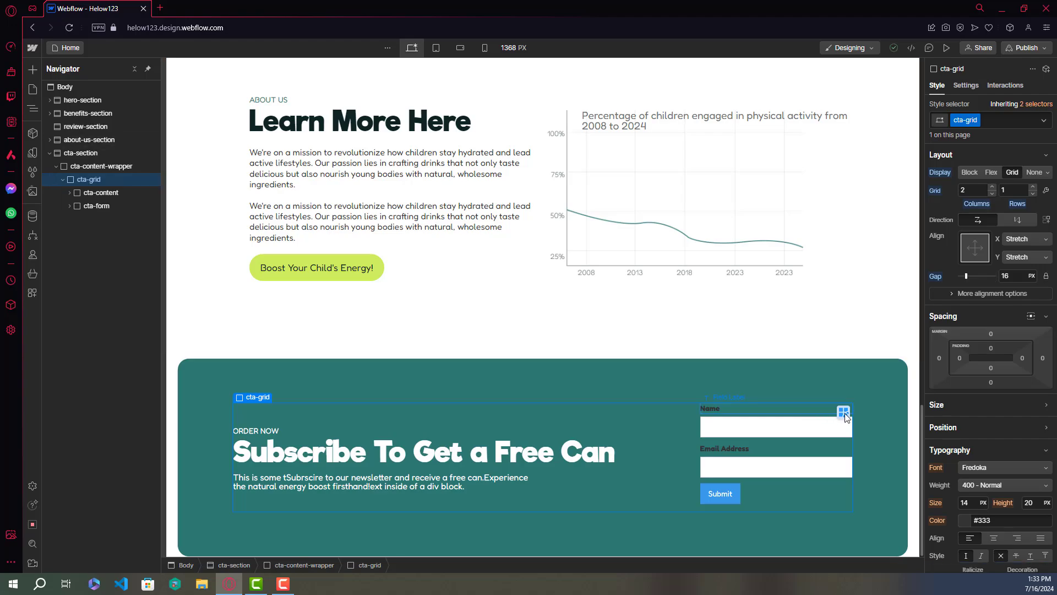
click(844, 412)
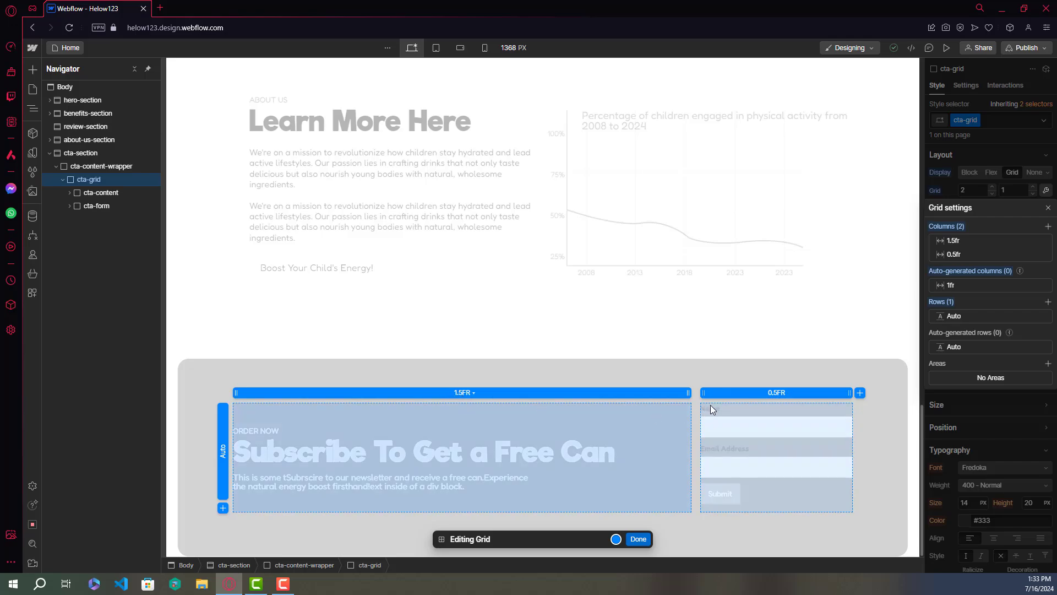
click(787, 392)
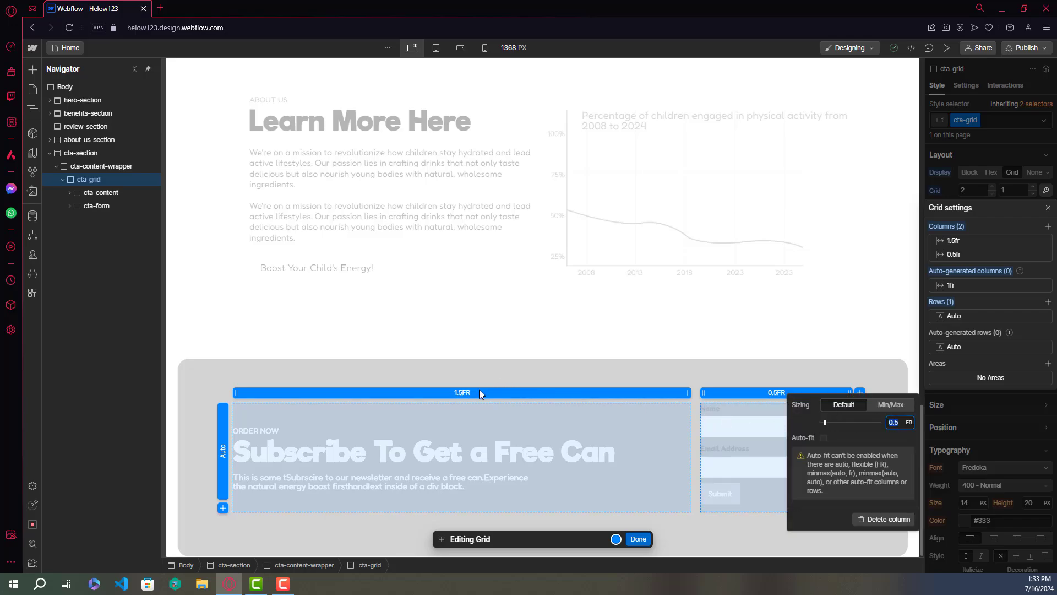
click(636, 542)
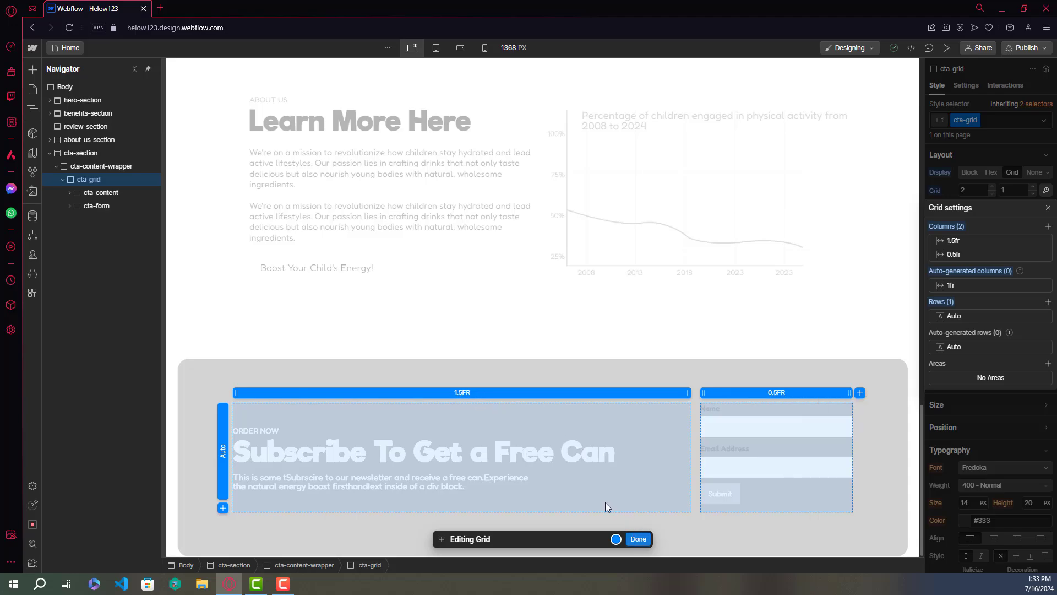
click(639, 540)
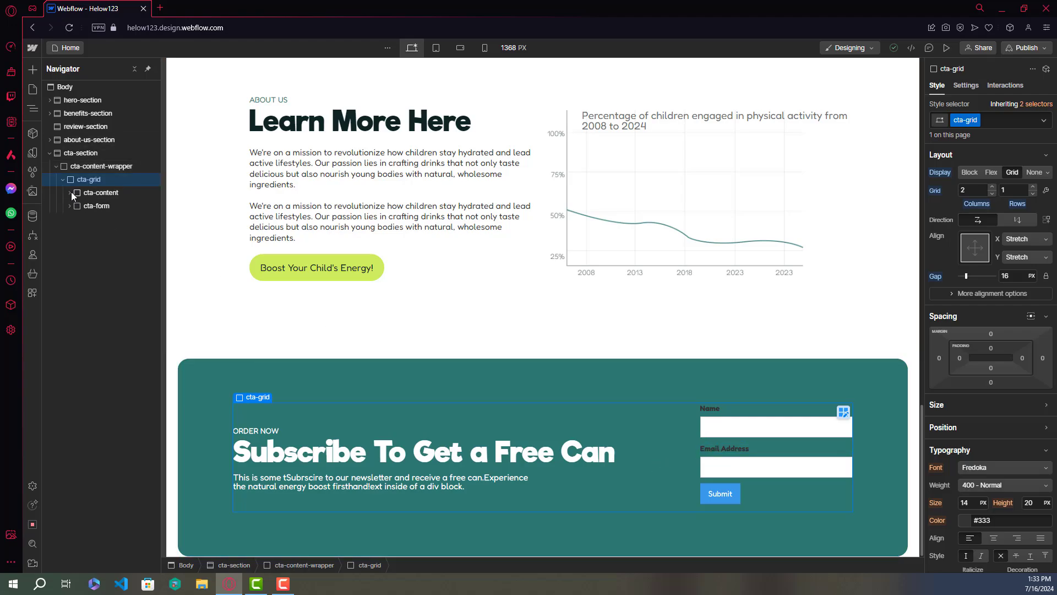
Delete both the Name and Email Address field labels from the form inside cta-form.
click(68, 206)
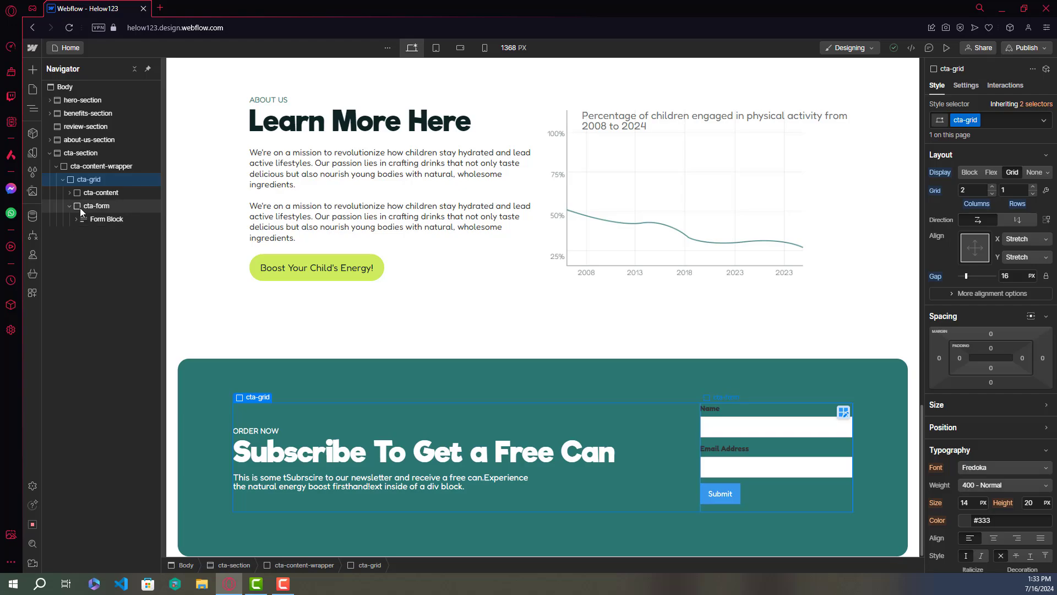
click(80, 210)
click(76, 219)
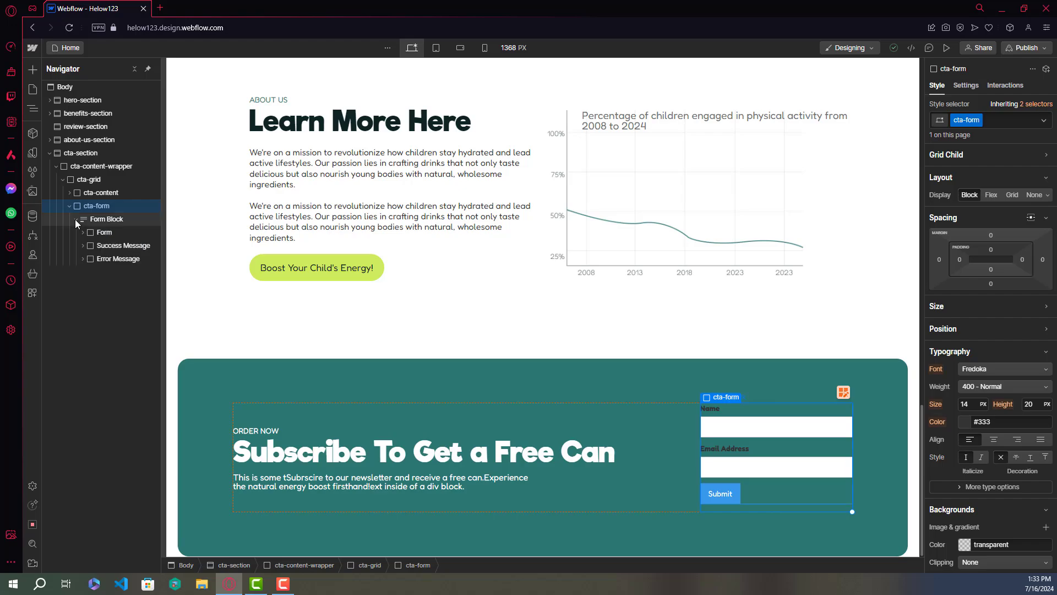
click(83, 233)
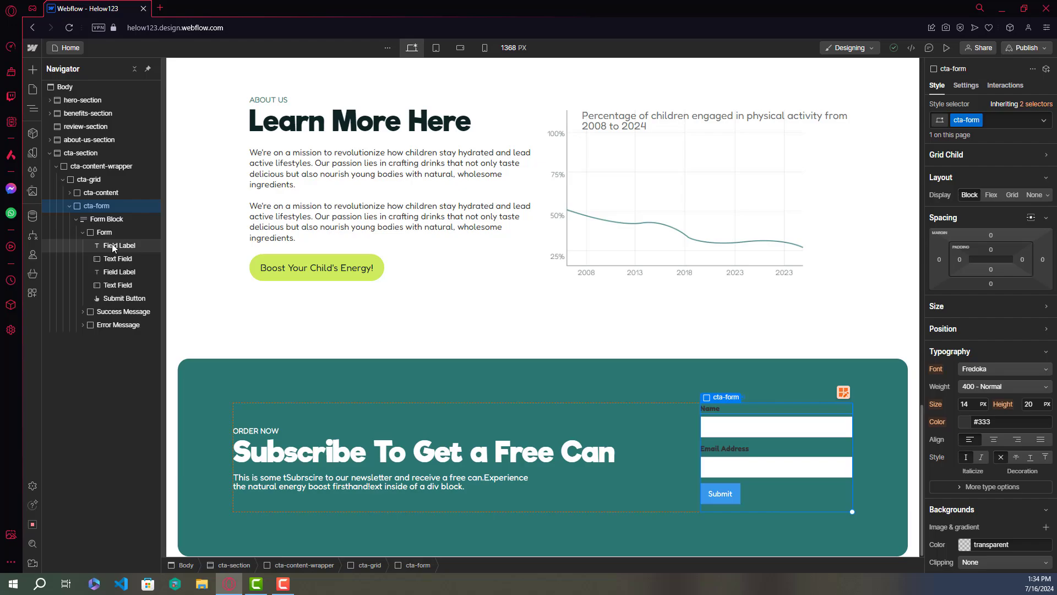
click(112, 246)
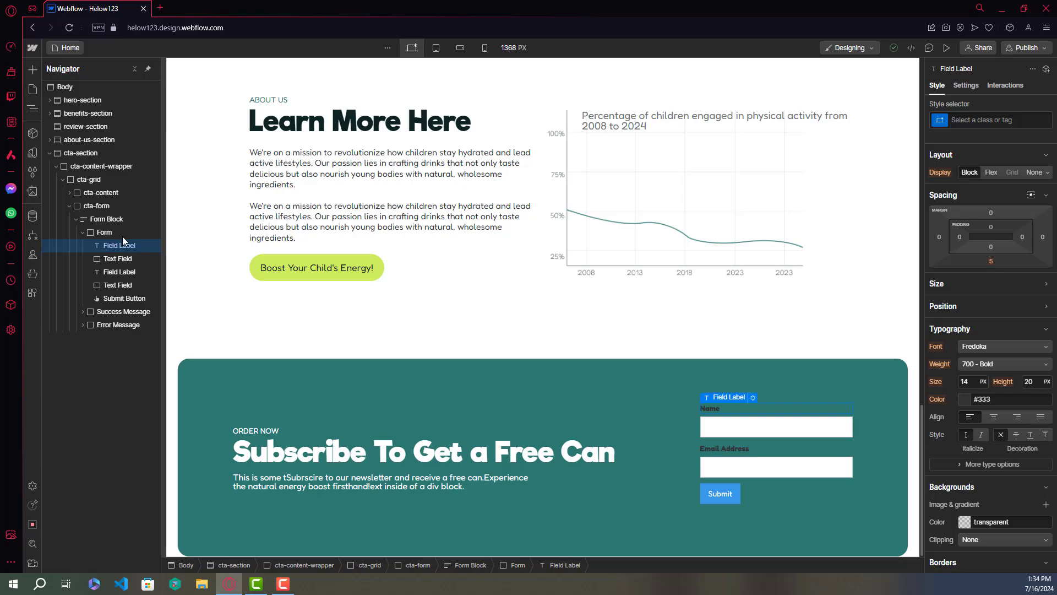
key(Delete)
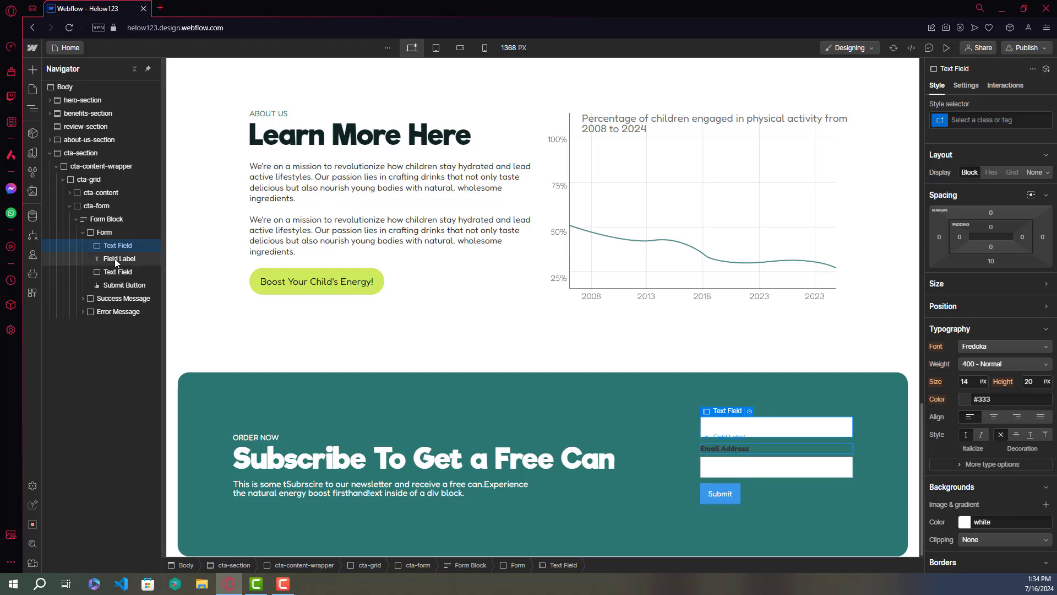
click(114, 258)
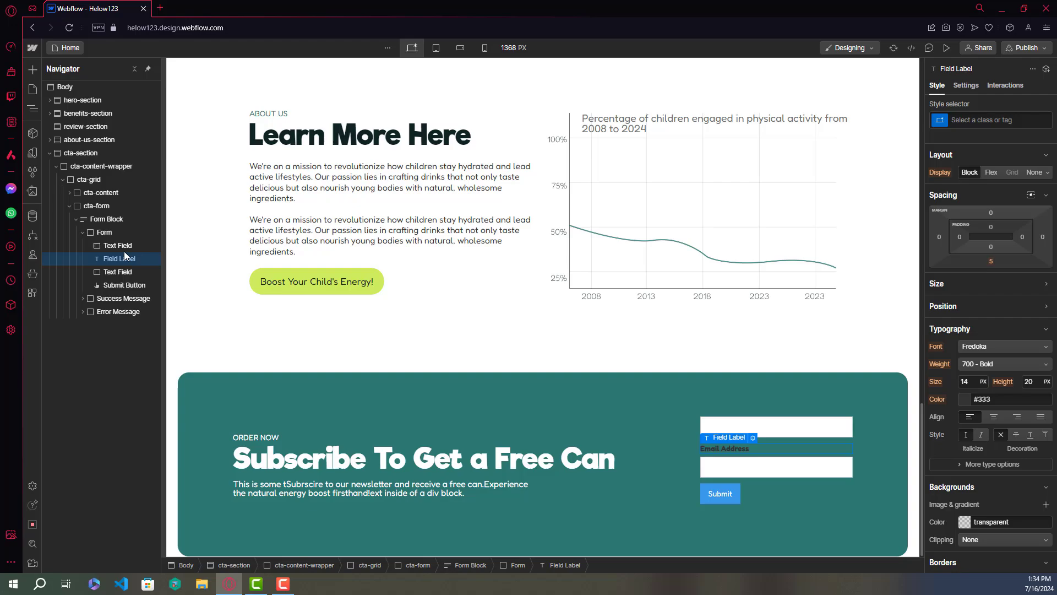
key(Delete)
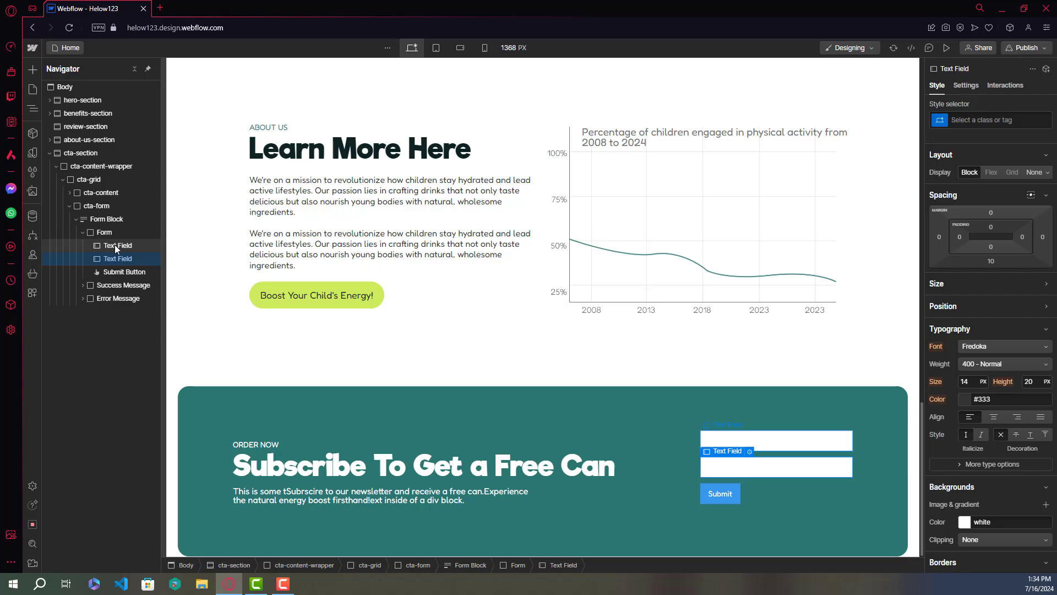
Create the class cta-button on the form's first text field.
click(115, 244)
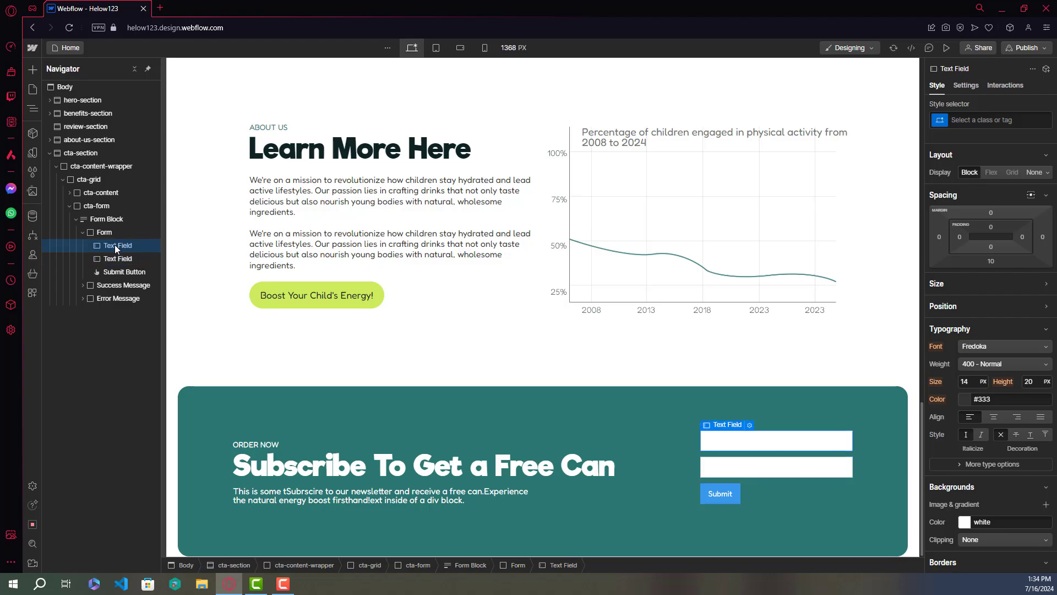
click(990, 121)
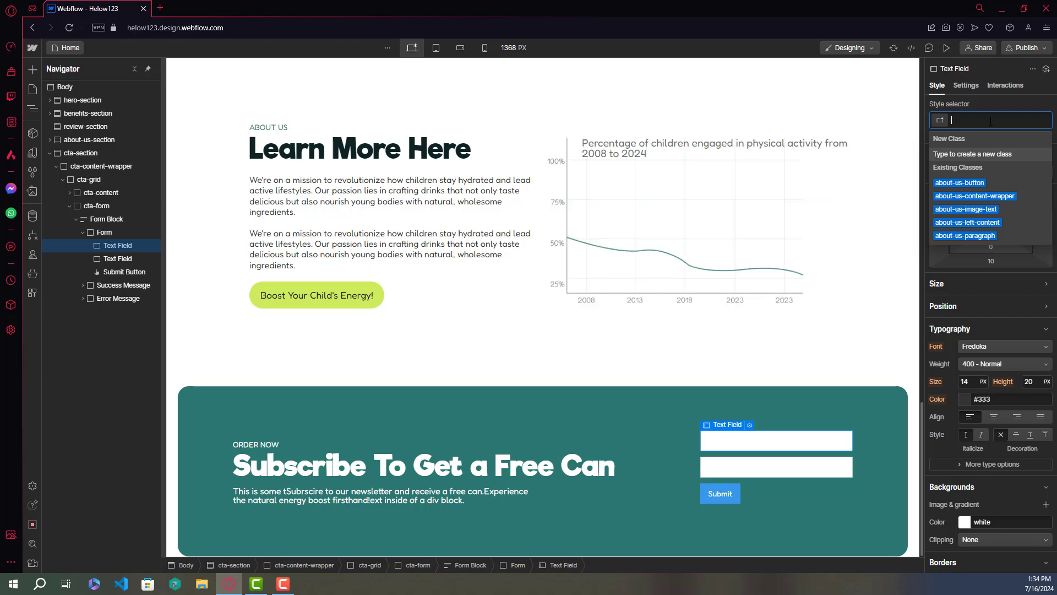
text(cta-b)
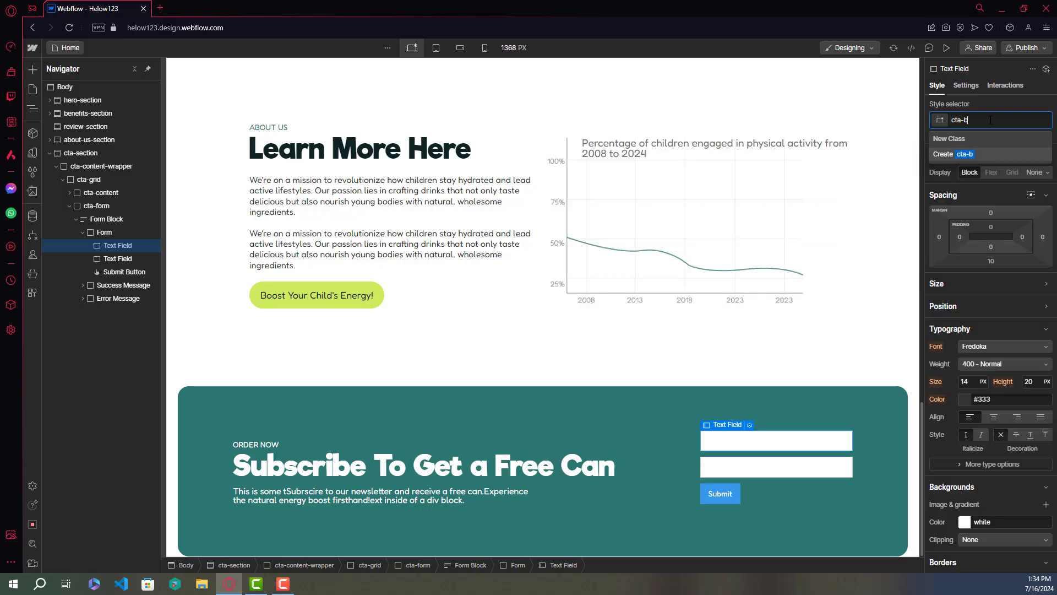
text(utton)
Rename the first text field's class to cta-form-button and copy the class name.
key(ctrl+a)
key(BackSpace)
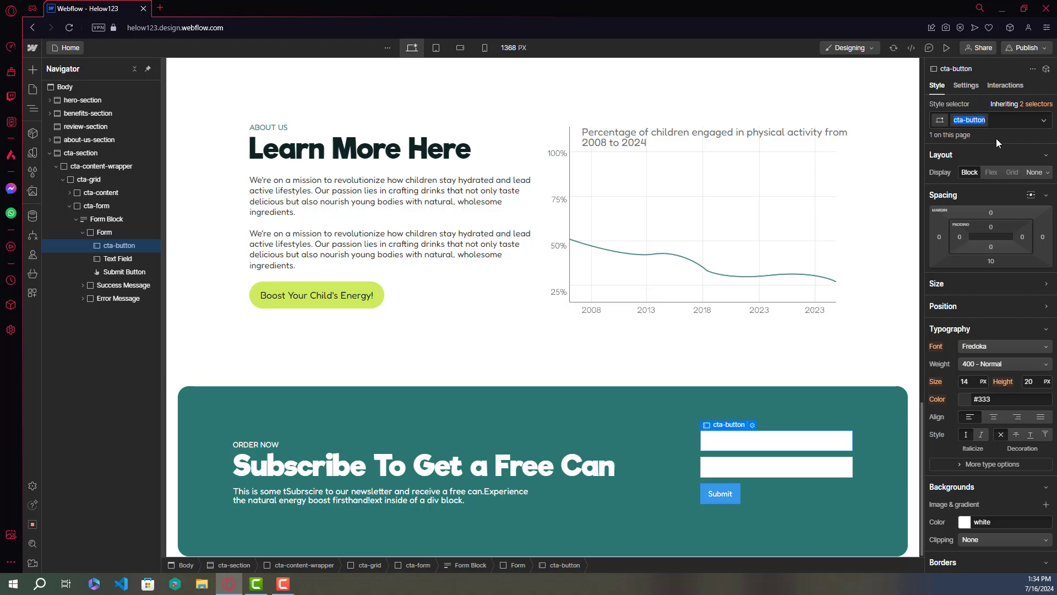
key(Right)
key(Left)
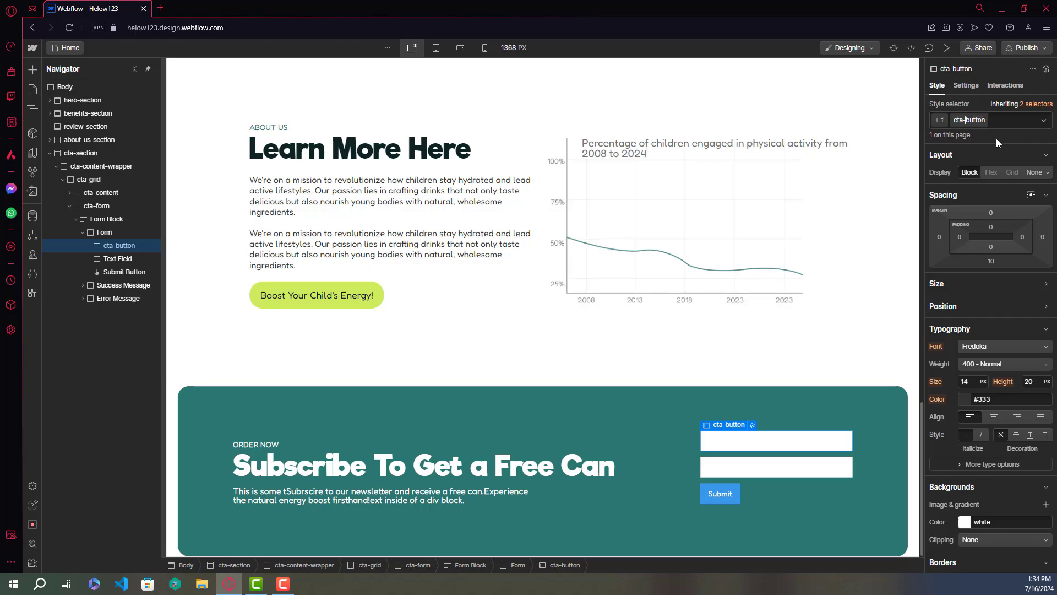
text(form)
key(ctrl+a)
key(ctrl+c)
key(Return)
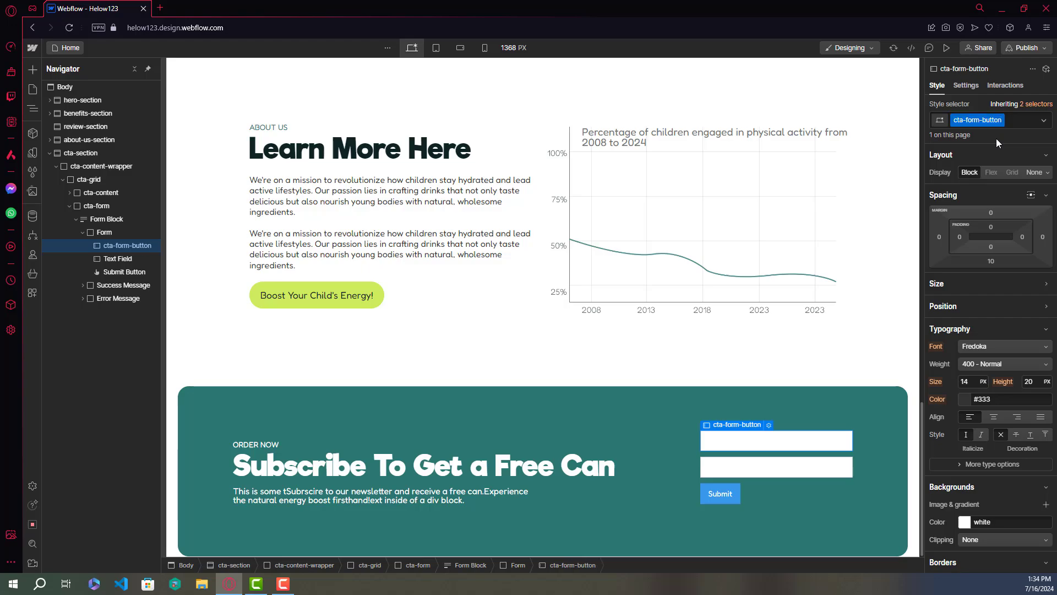
Apply the existing class cta-form-button to the form's second text field.
click(127, 258)
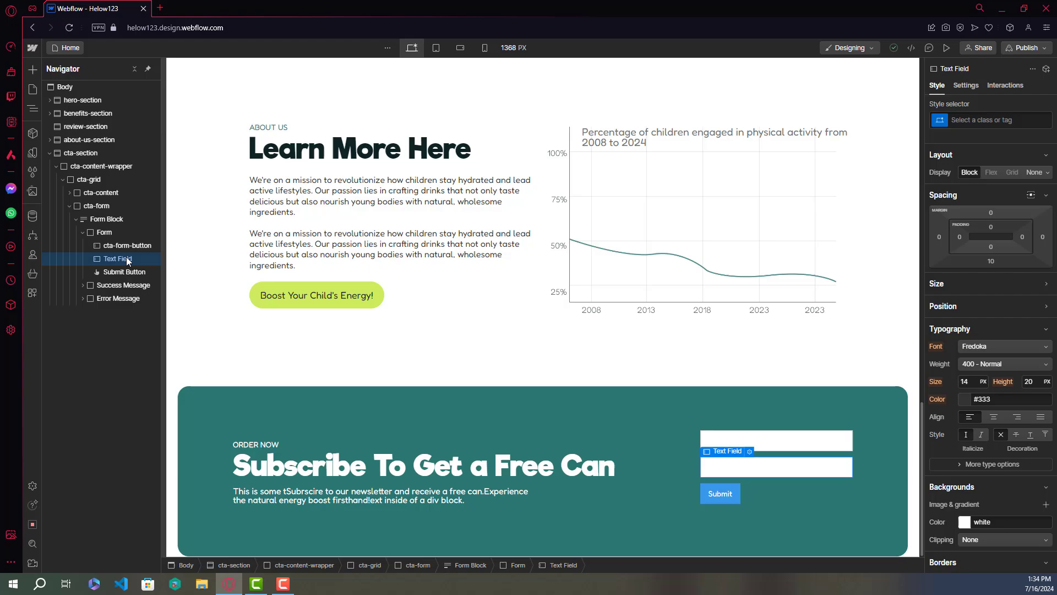
click(995, 121)
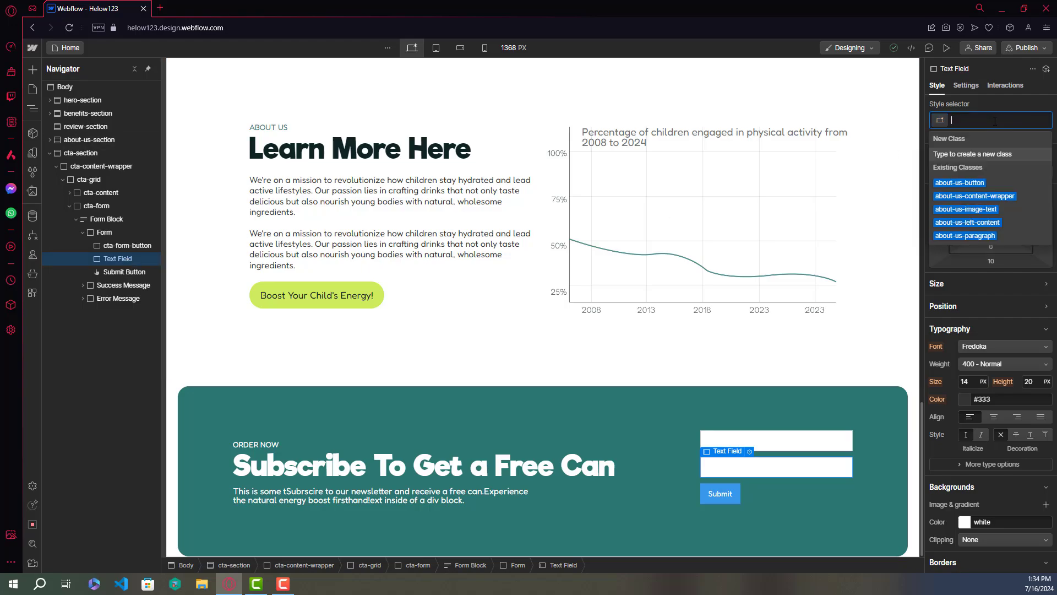
key(ctrl+v)
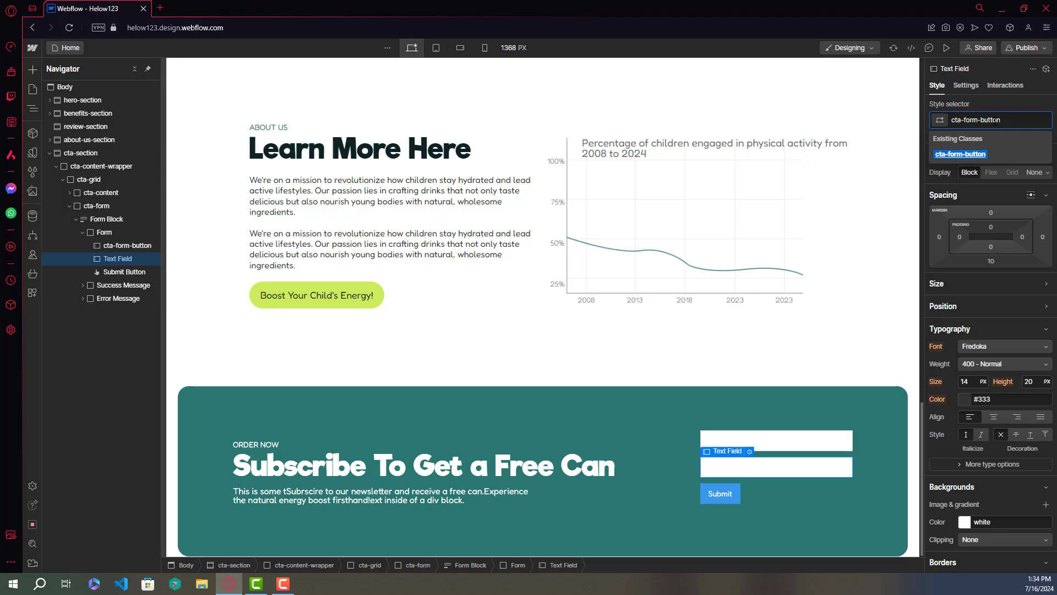
click(959, 154)
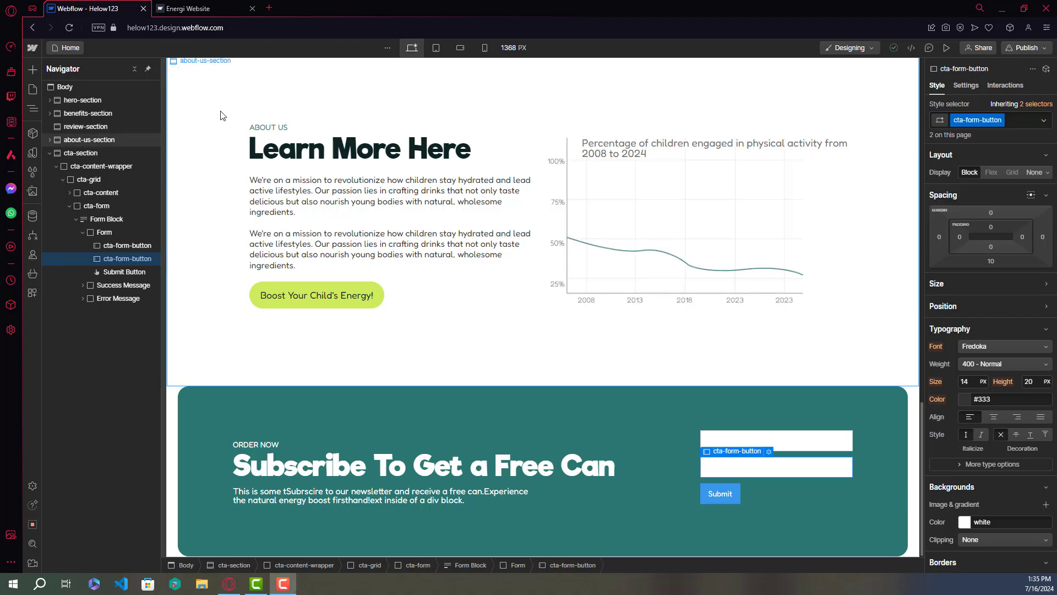
Check the subscribe form on the Energi Website reference page and set the first text field's placeholder to "Name" in the Webflow project.
click(212, 6)
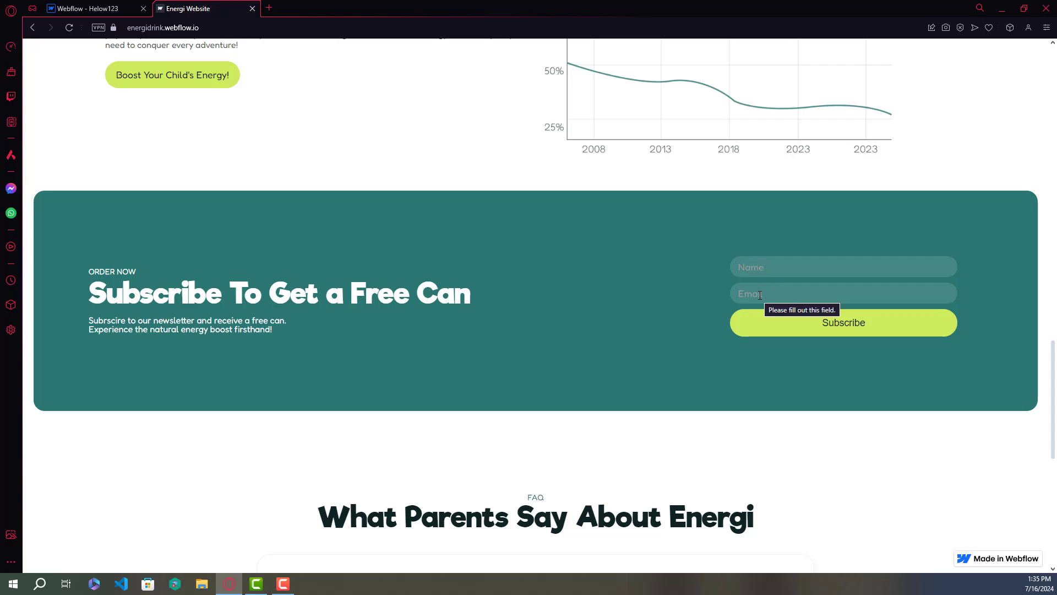
click(88, 7)
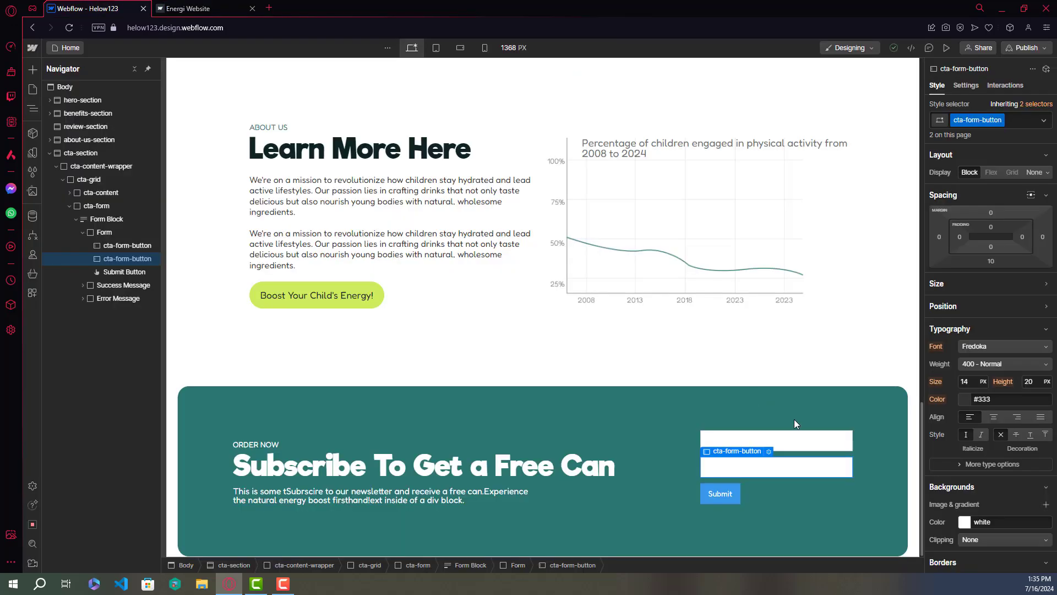
click(127, 245)
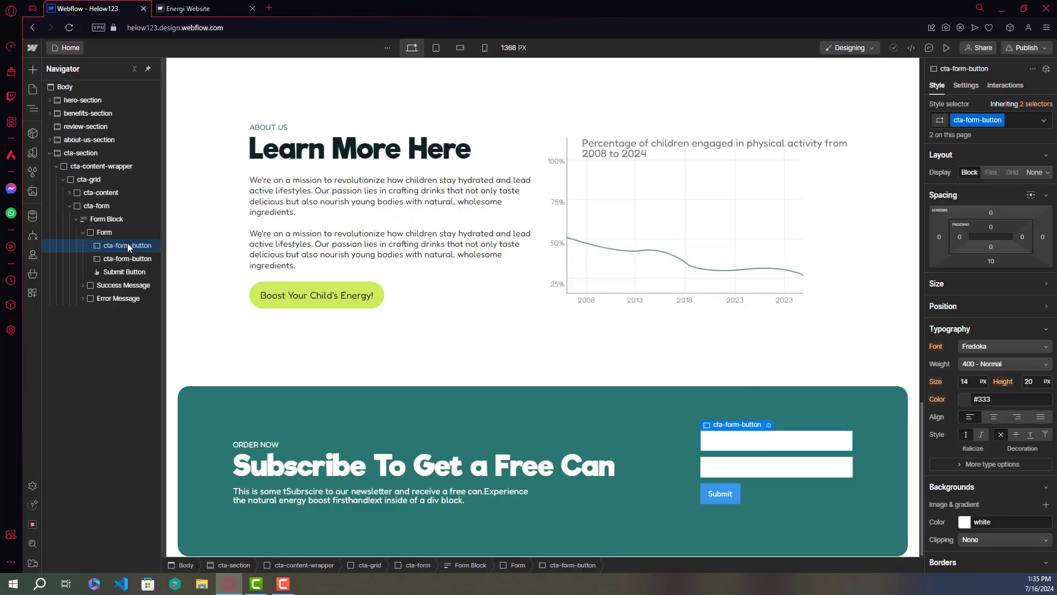
click(966, 87)
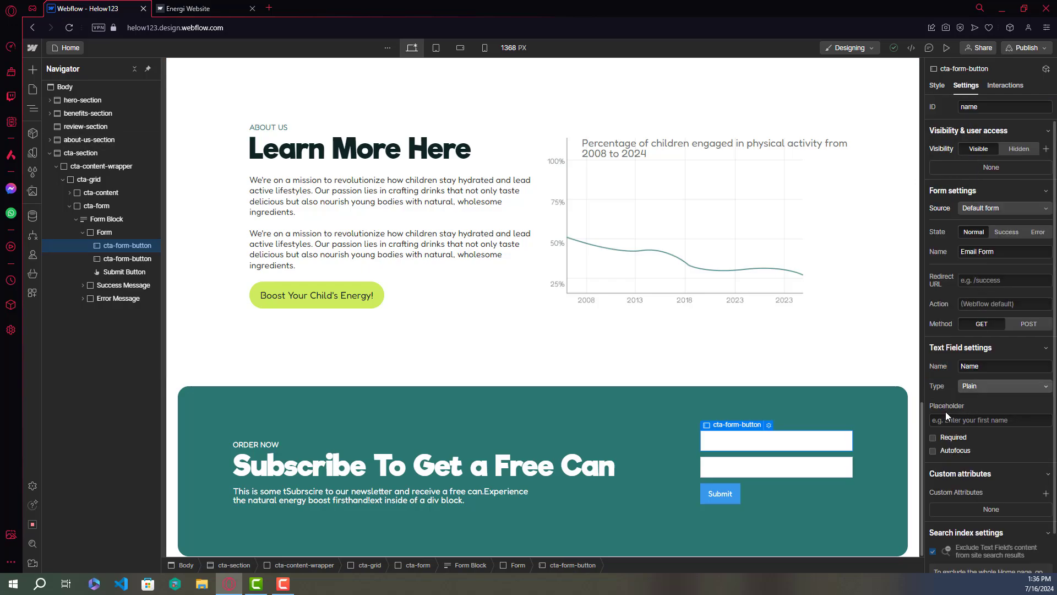
click(962, 420)
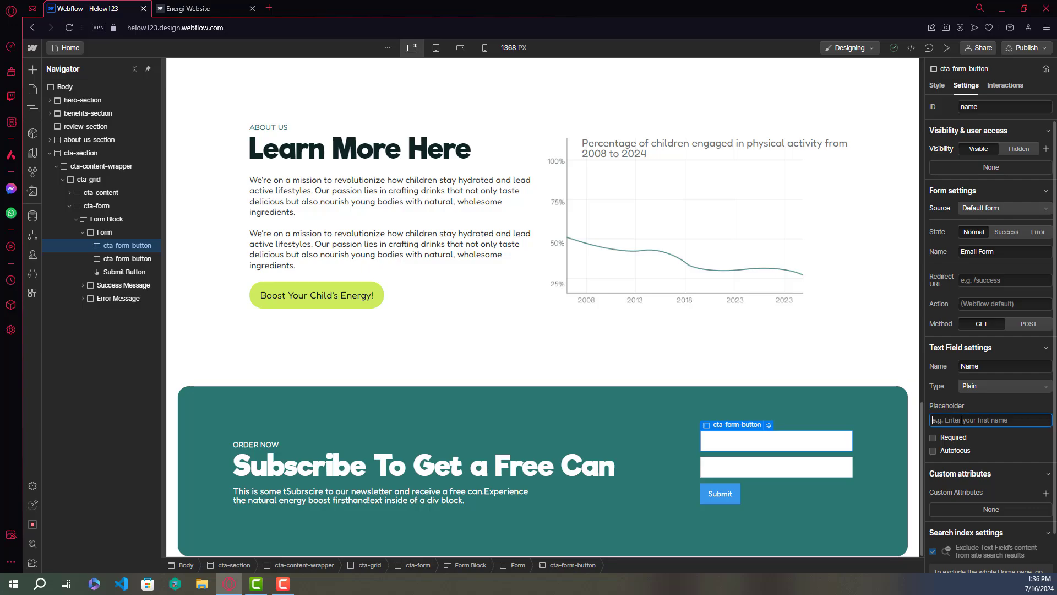
text(Name)
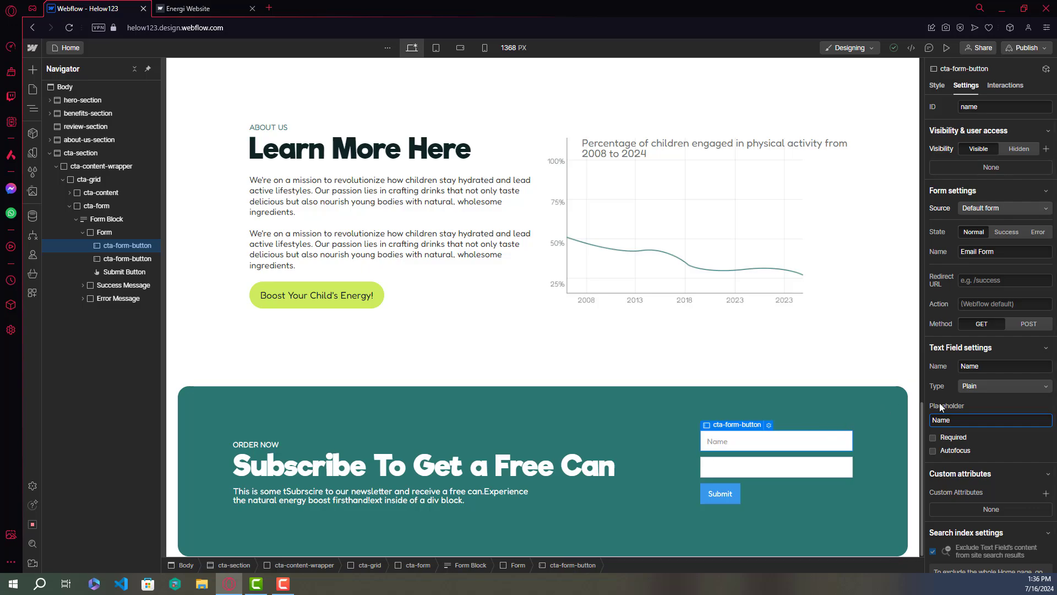
Set the second text field's placeholder to "Email".
click(134, 258)
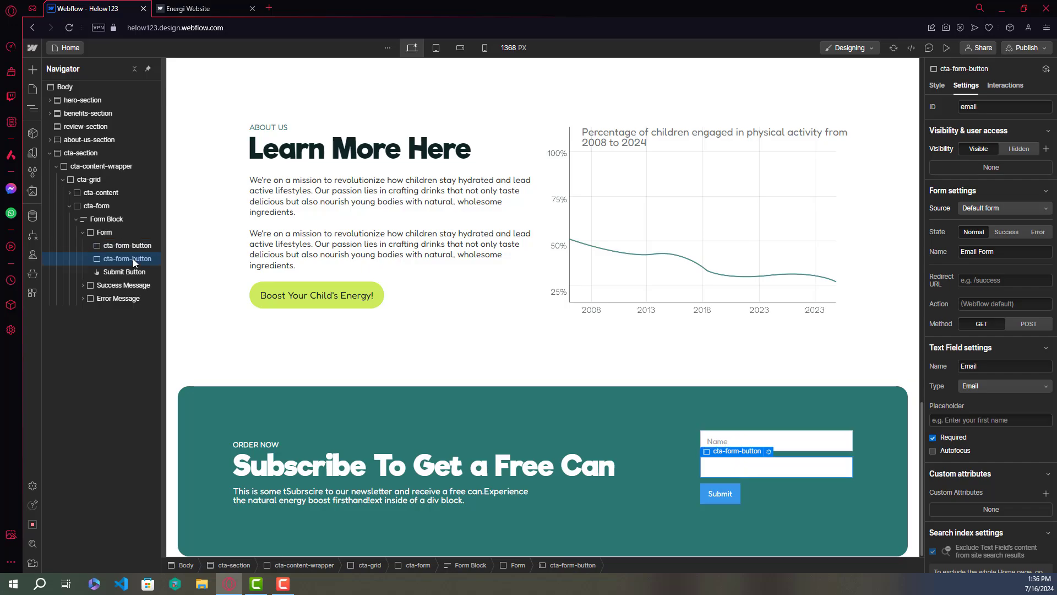
click(975, 418)
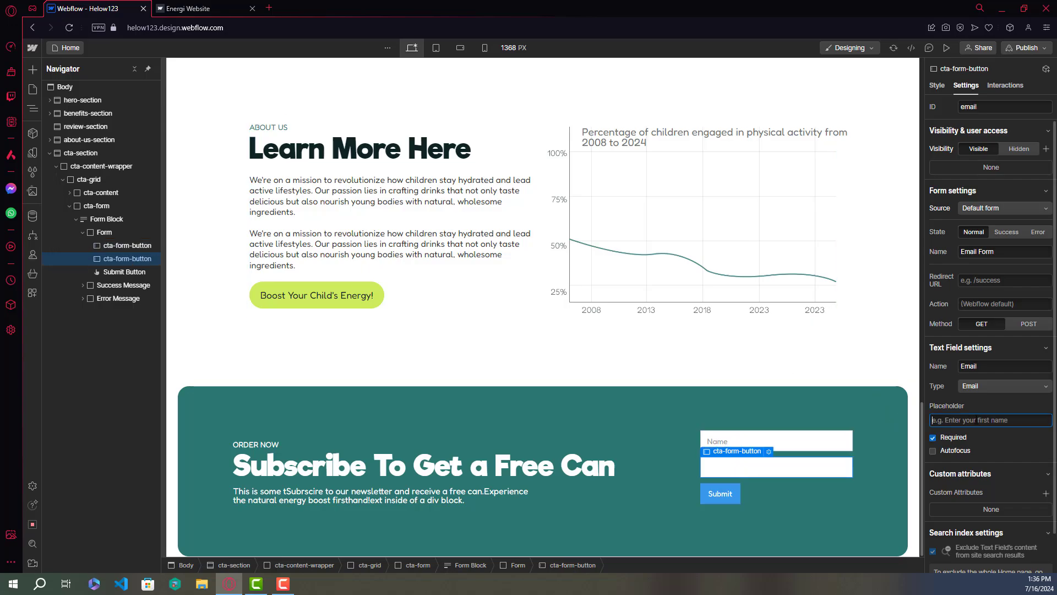
text(Email)
key(Return)
On the Energi Website reference page, sample the Name field's background with ColorPicker Eyedropper and copy its hex code 458883.
click(193, 8)
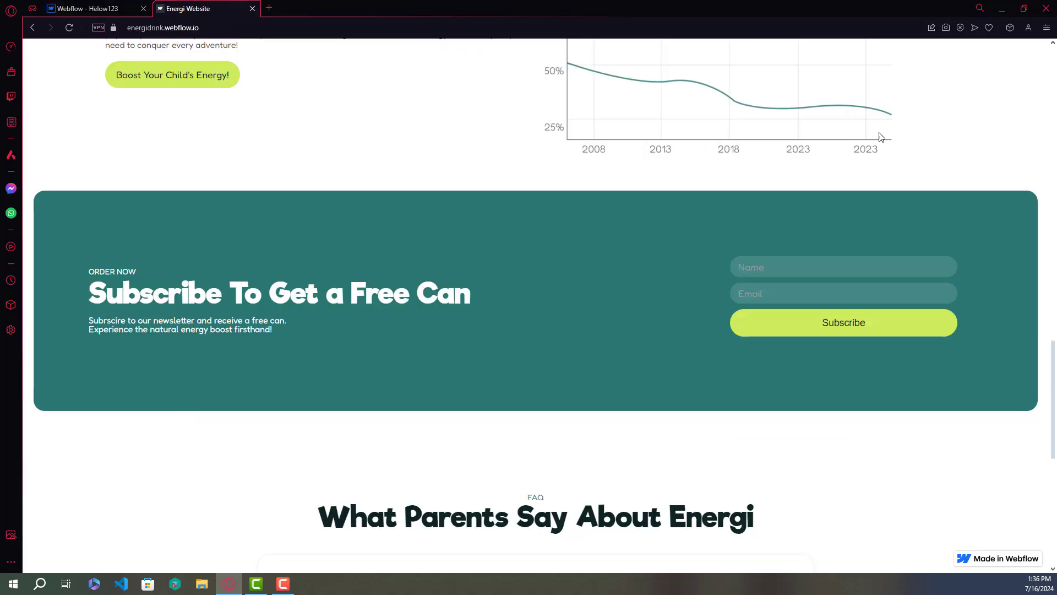
click(1010, 28)
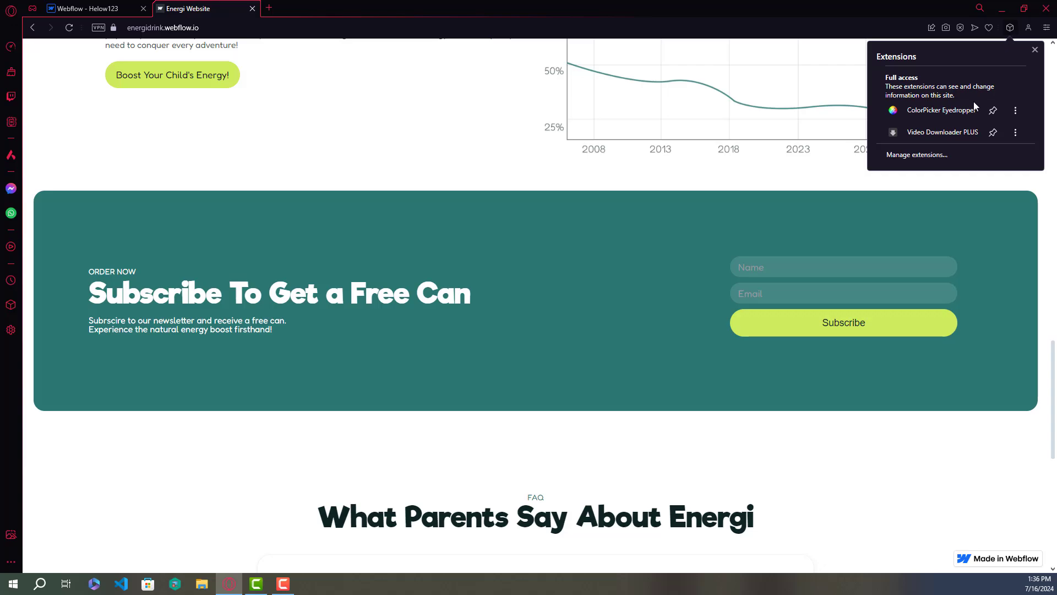
click(993, 110)
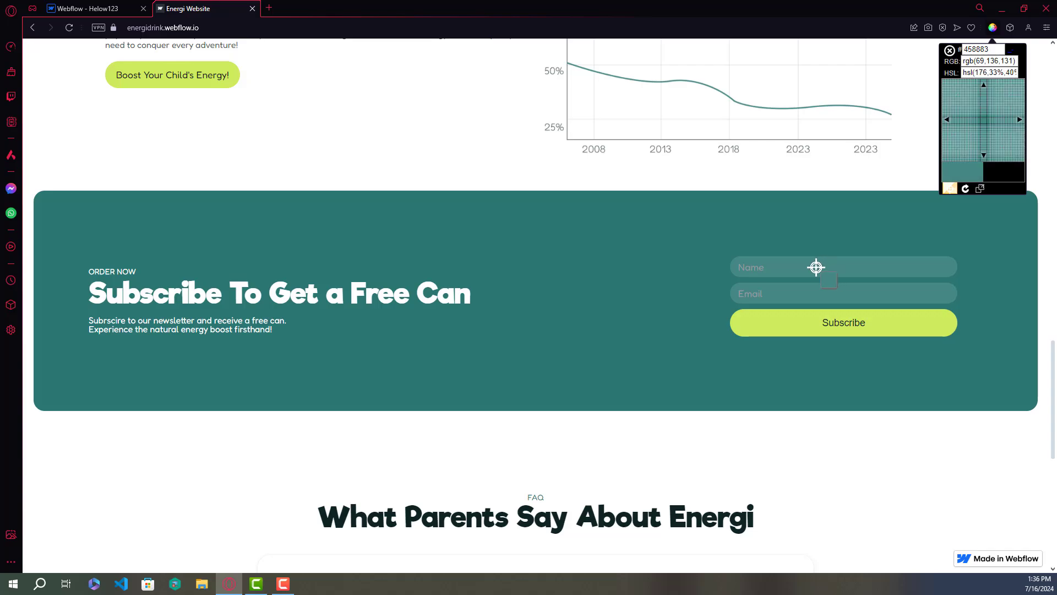
click(816, 267)
click(842, 283)
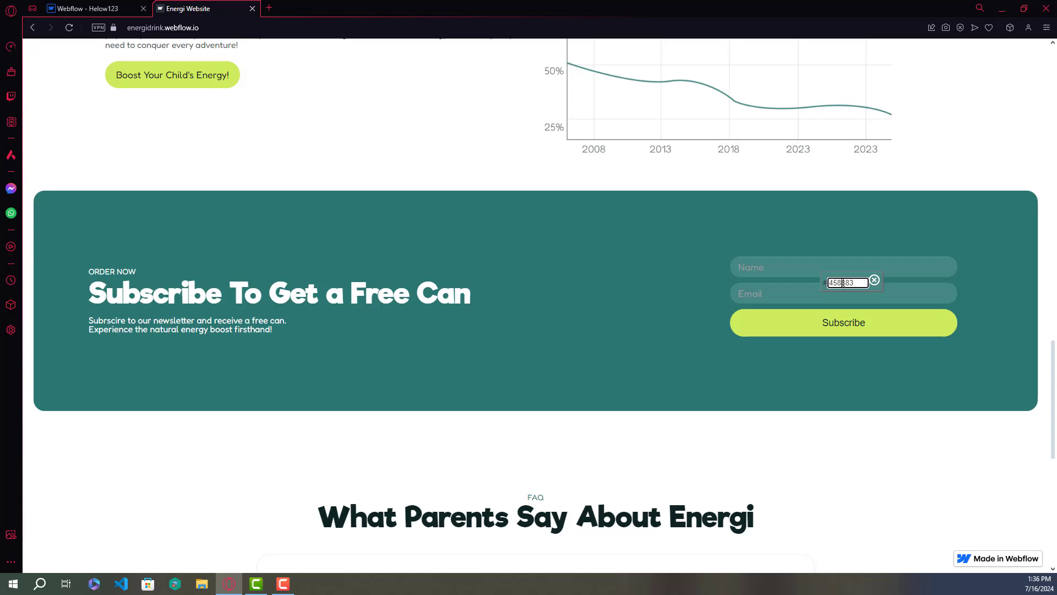
double_click(843, 283)
key(ctrl+c)
Back in the Webflow project, set the background color of the Name field's cta-form-button class to #458883.
click(70, 8)
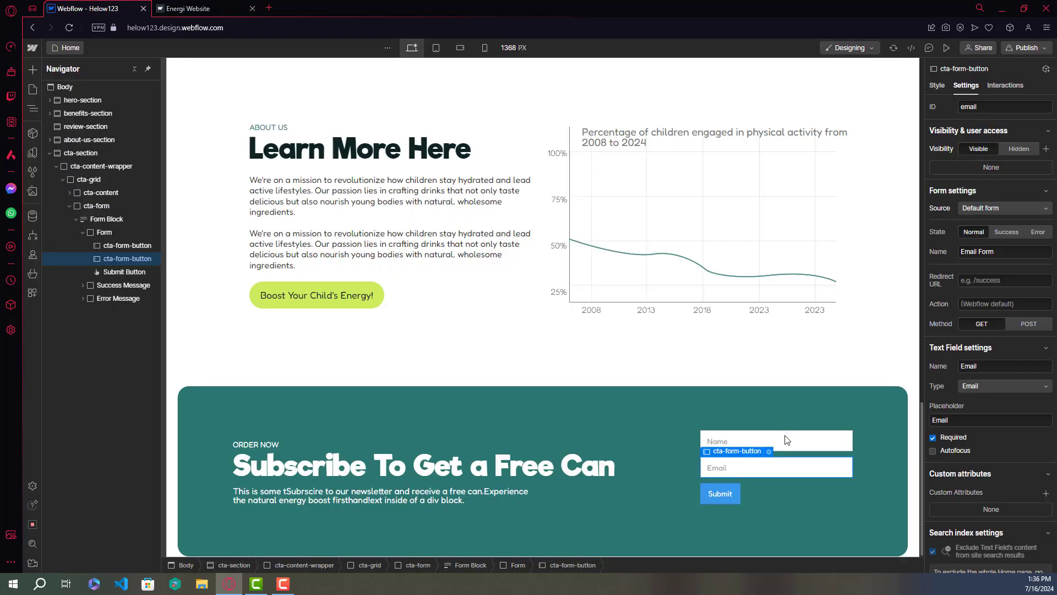
click(125, 245)
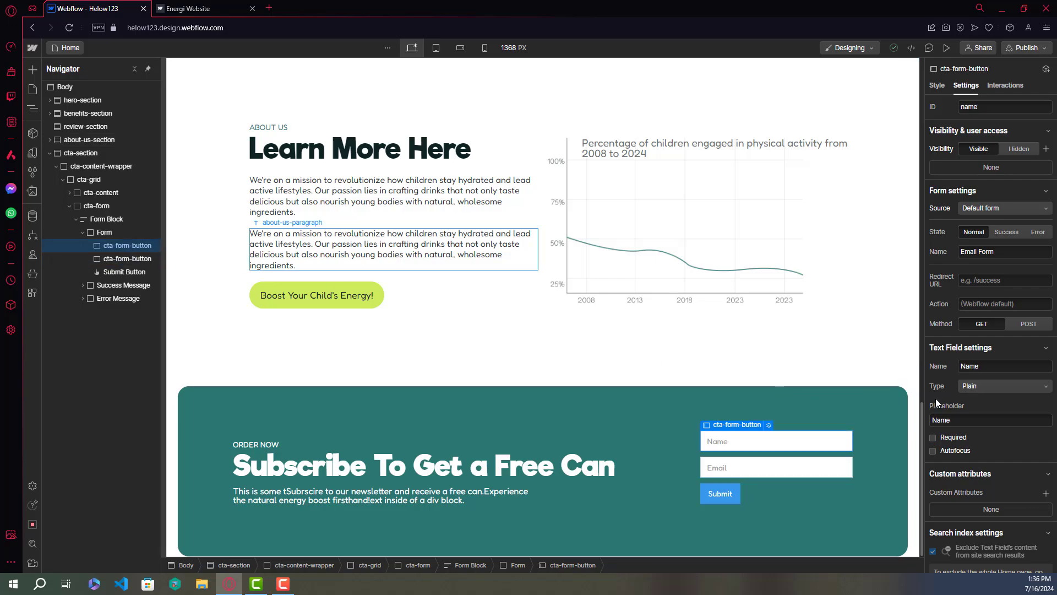
click(938, 86)
scroll(987, 347, down, 3)
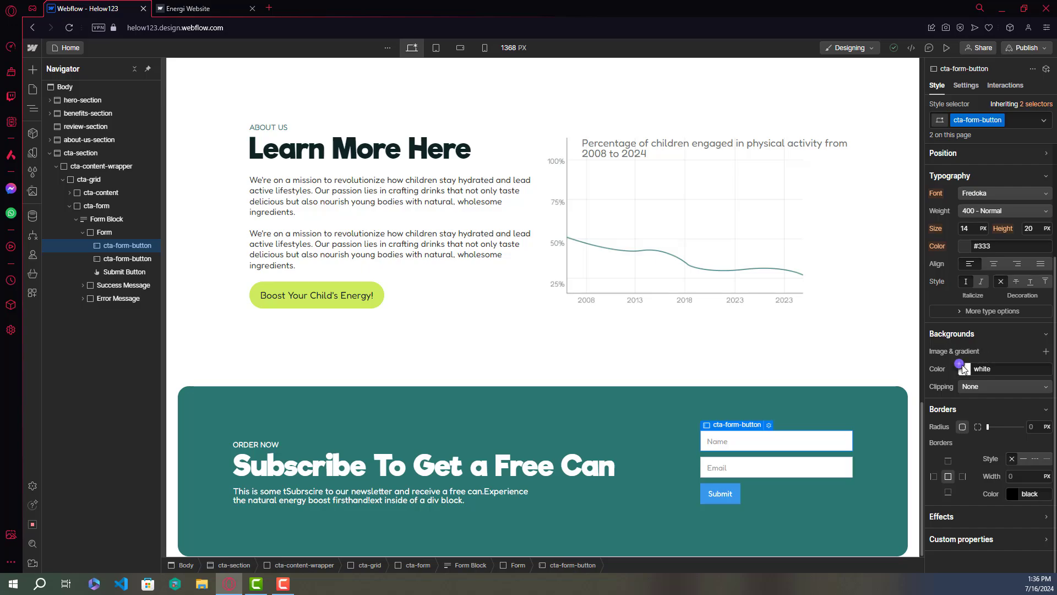
click(996, 367)
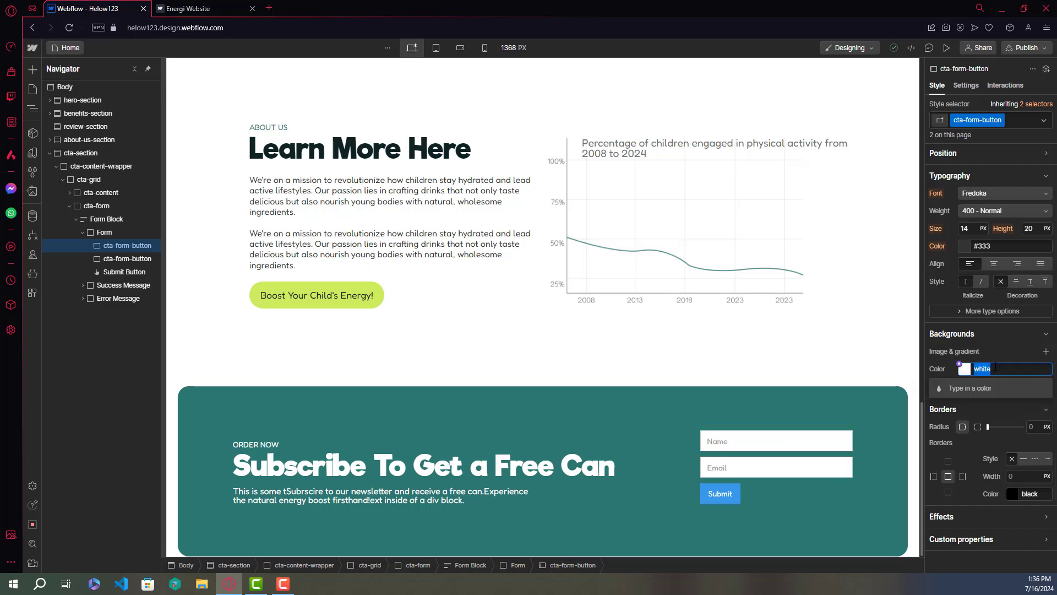
key(Return)
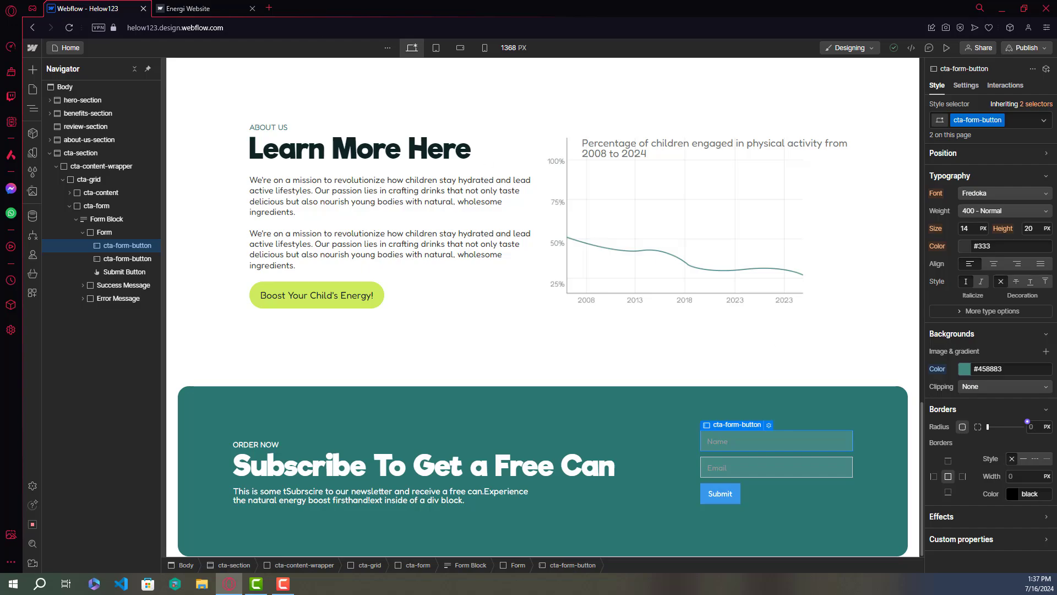
Compare the form fields with the Energi Website reference page and set the cta-form-button class's border radius to 50 px.
click(186, 7)
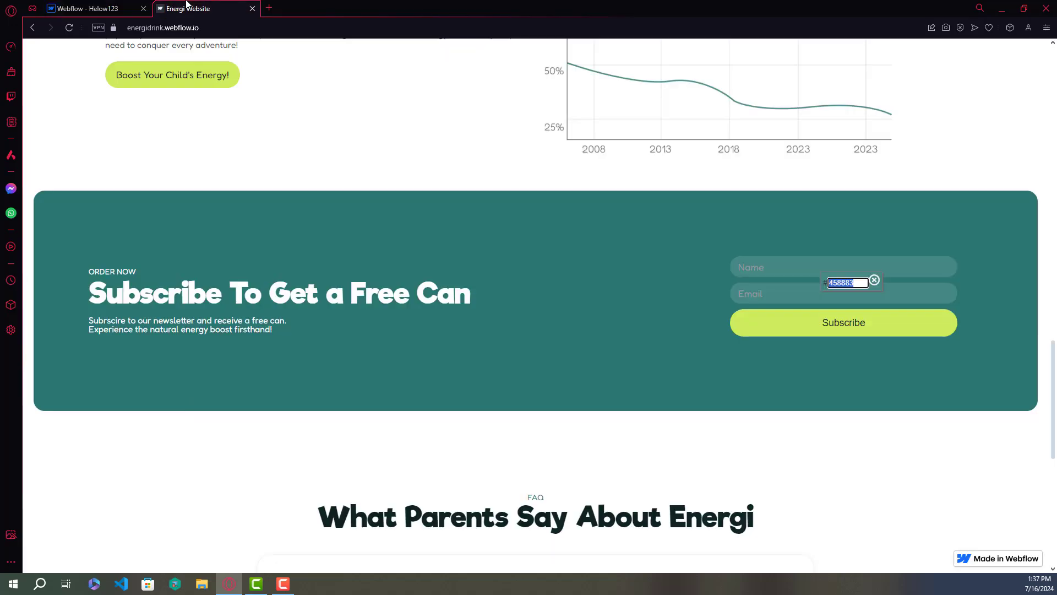
click(85, 6)
click(1037, 427)
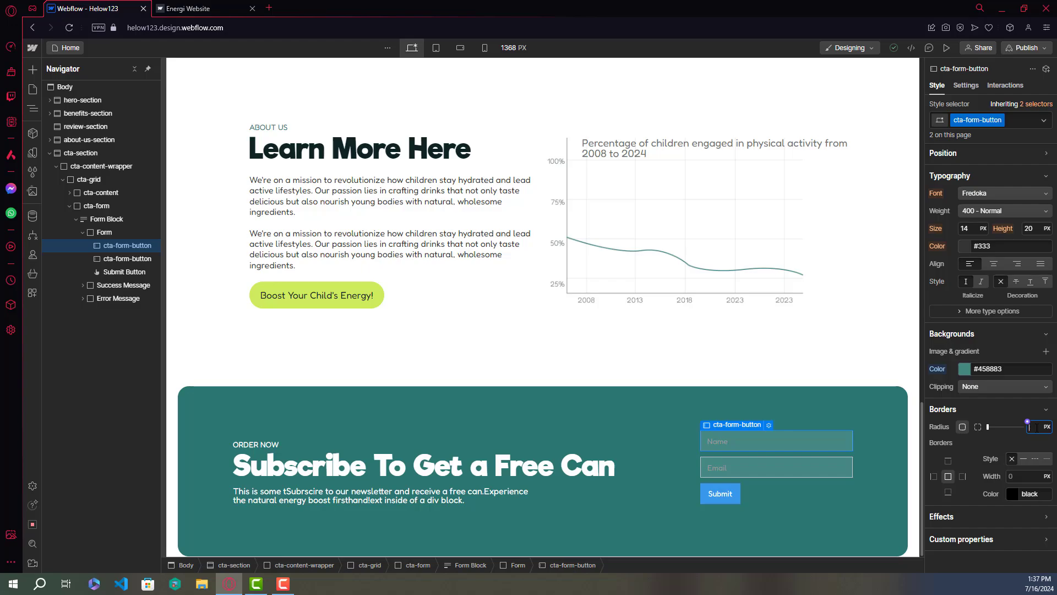
text(50)
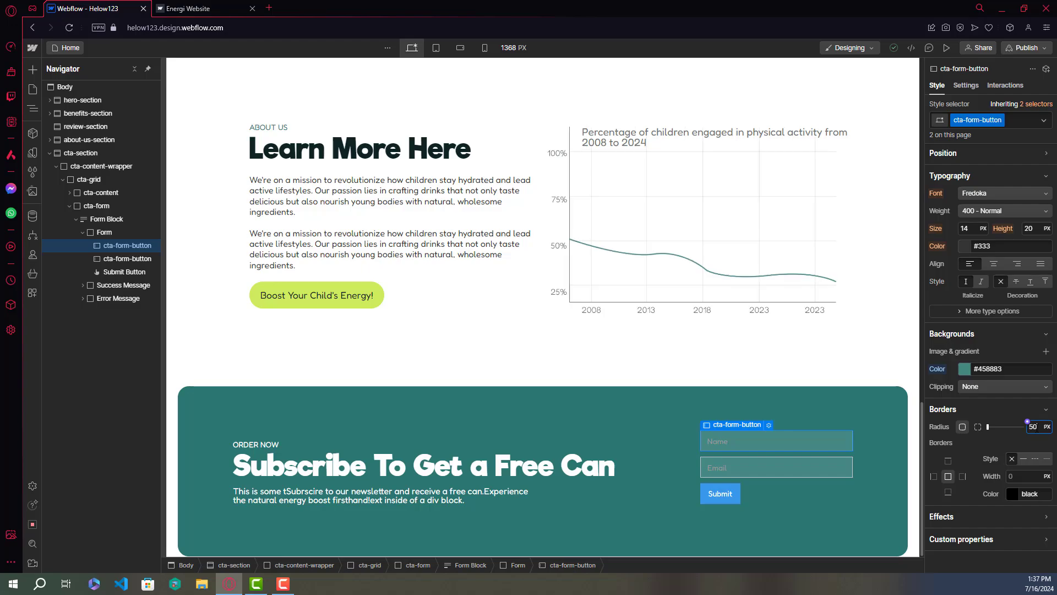
key(Return)
Give the cta-form-button class a solid 1 px border in color #458883.
click(1025, 458)
click(1019, 475)
text(1)
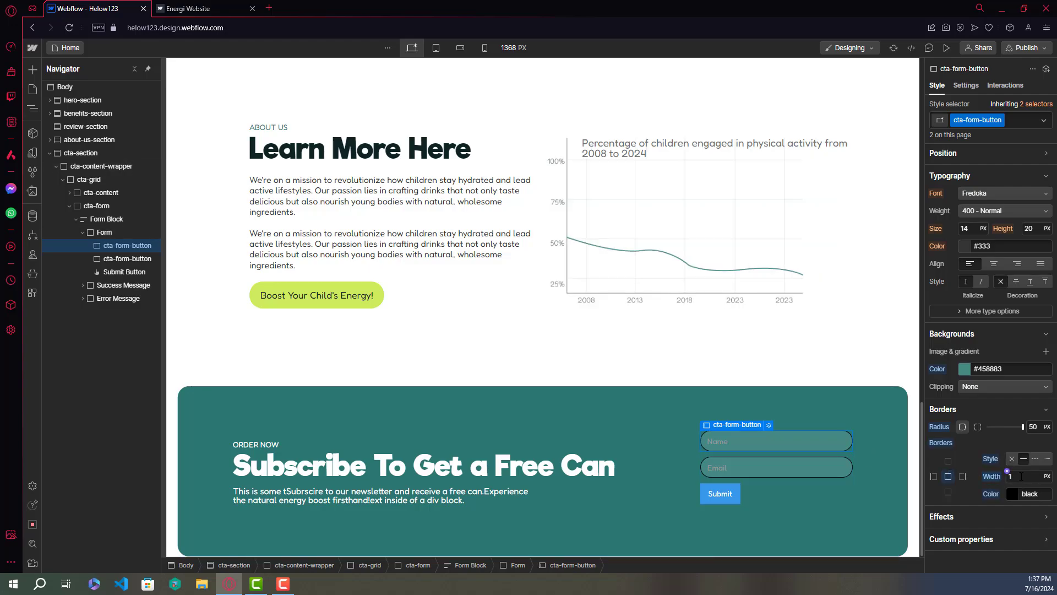
click(1016, 476)
click(1037, 494)
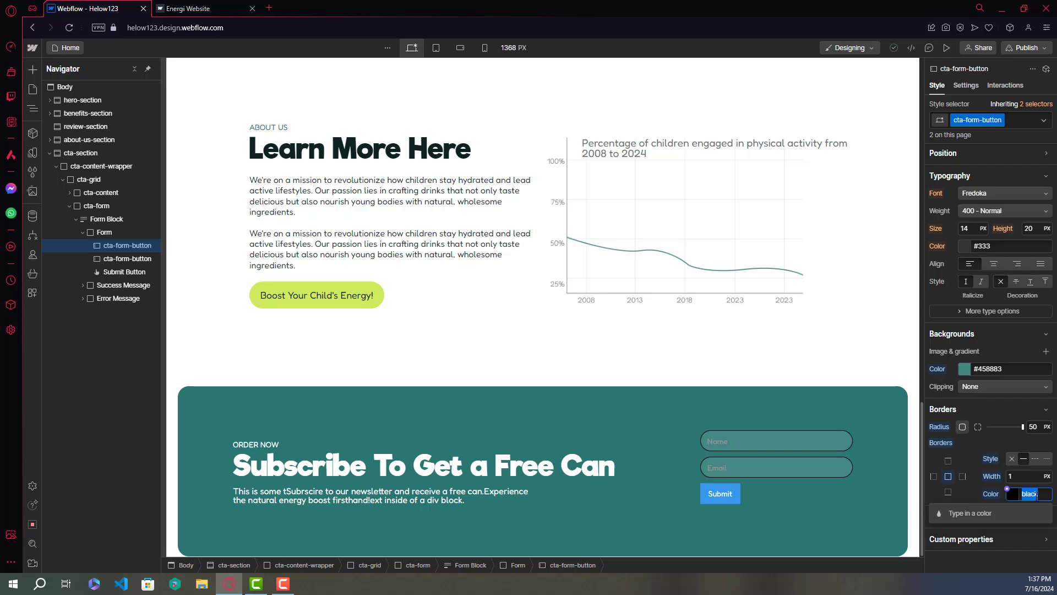
key(ctrl+v)
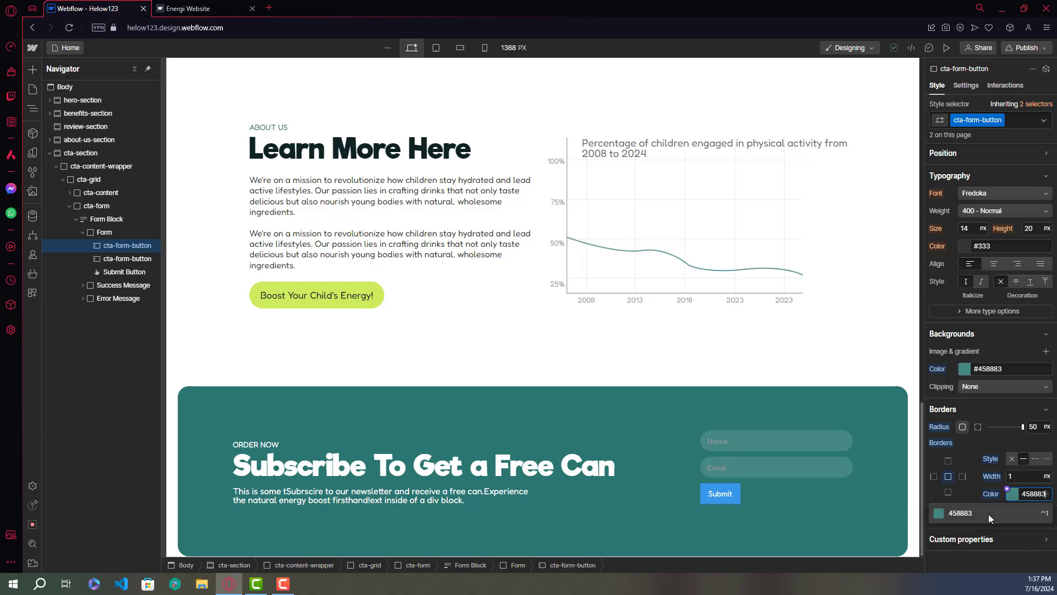
click(989, 514)
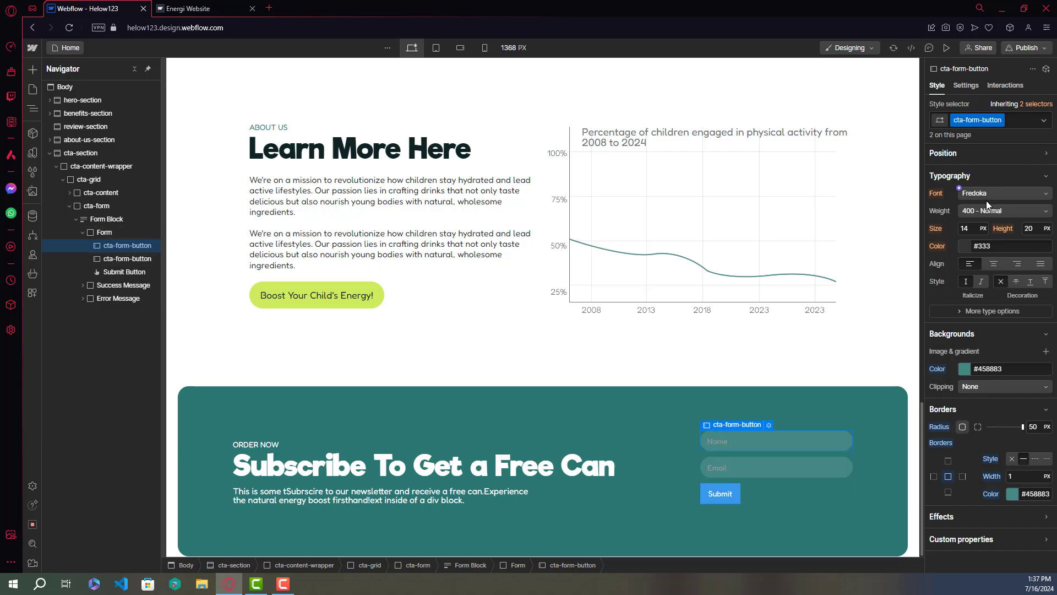
Set the left and right padding of the cta-form-button class to 15 px.
scroll(986, 201, up, 3)
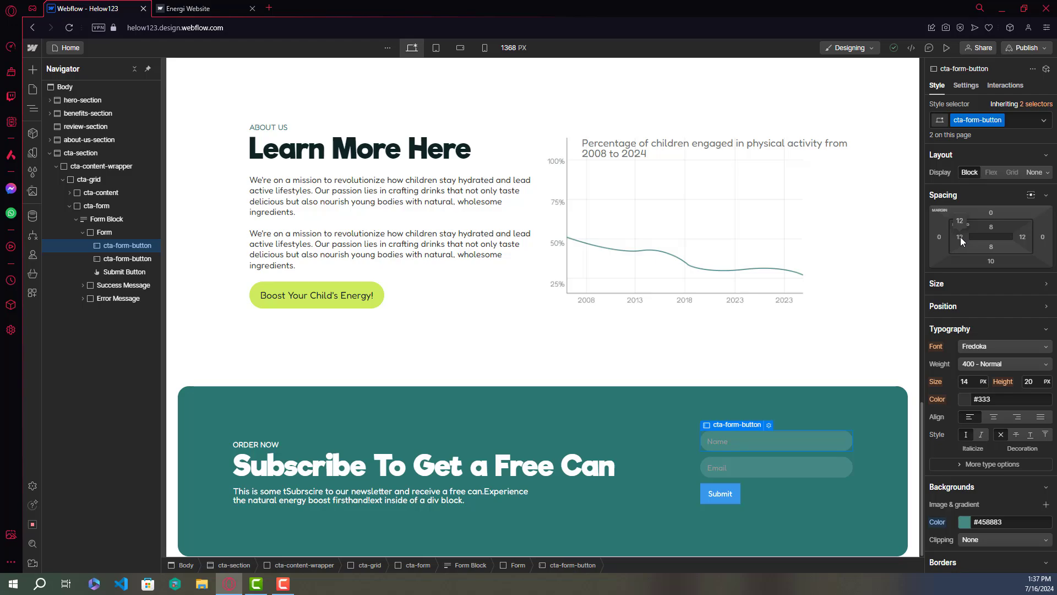
click(960, 237)
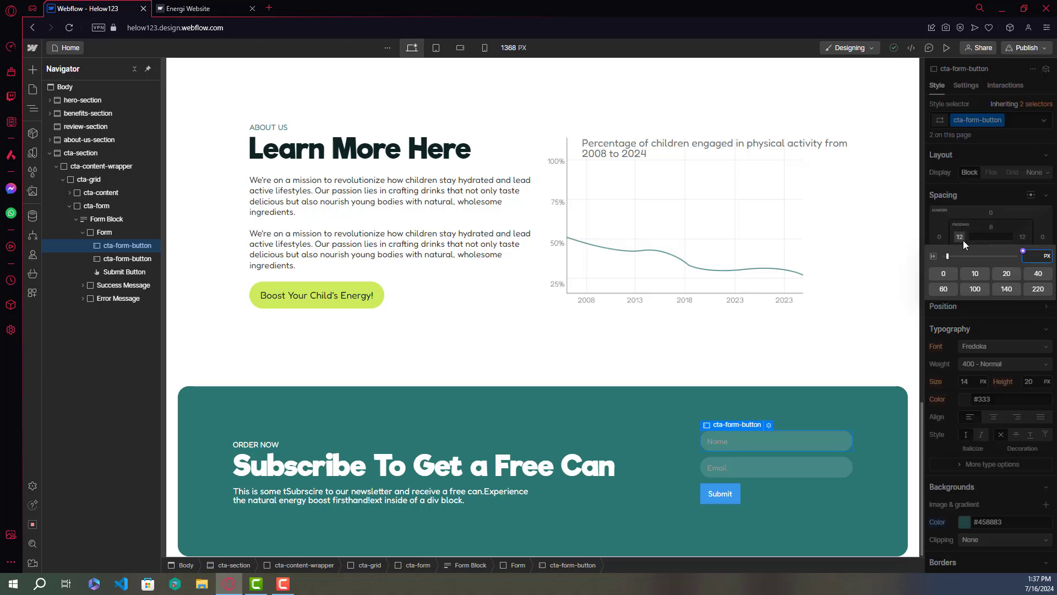
text(15)
click(1020, 236)
click(1023, 237)
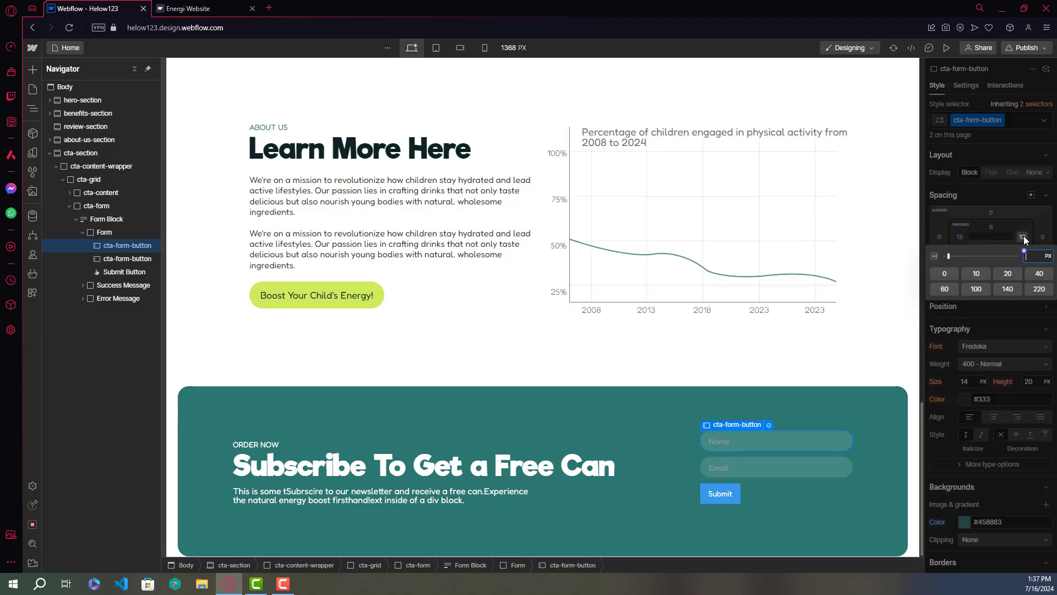
text(15)
key(Return)
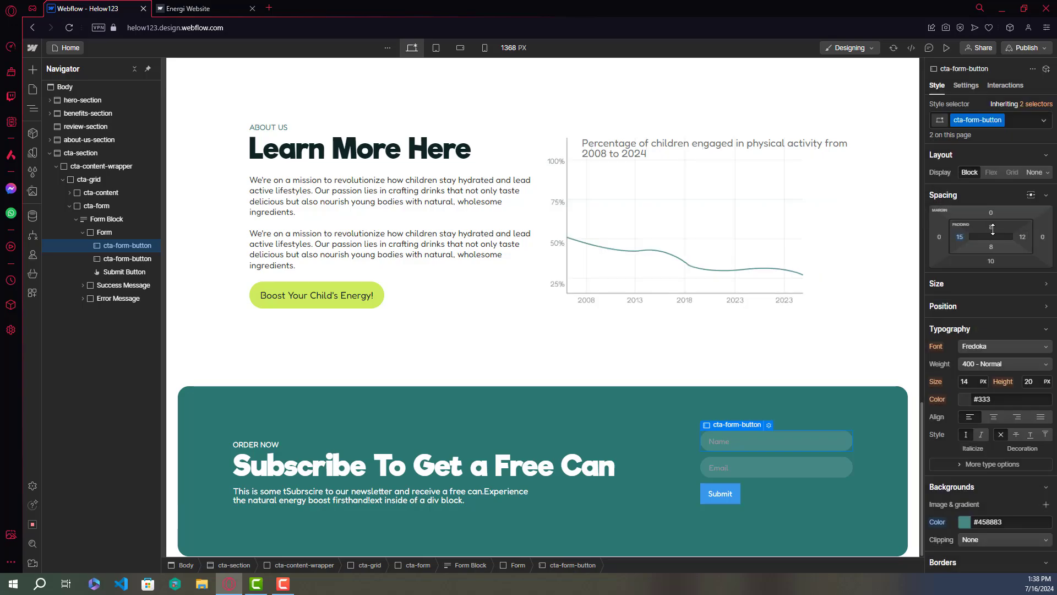
Set the top and bottom padding of the cta-form-button class to 15 px.
click(991, 224)
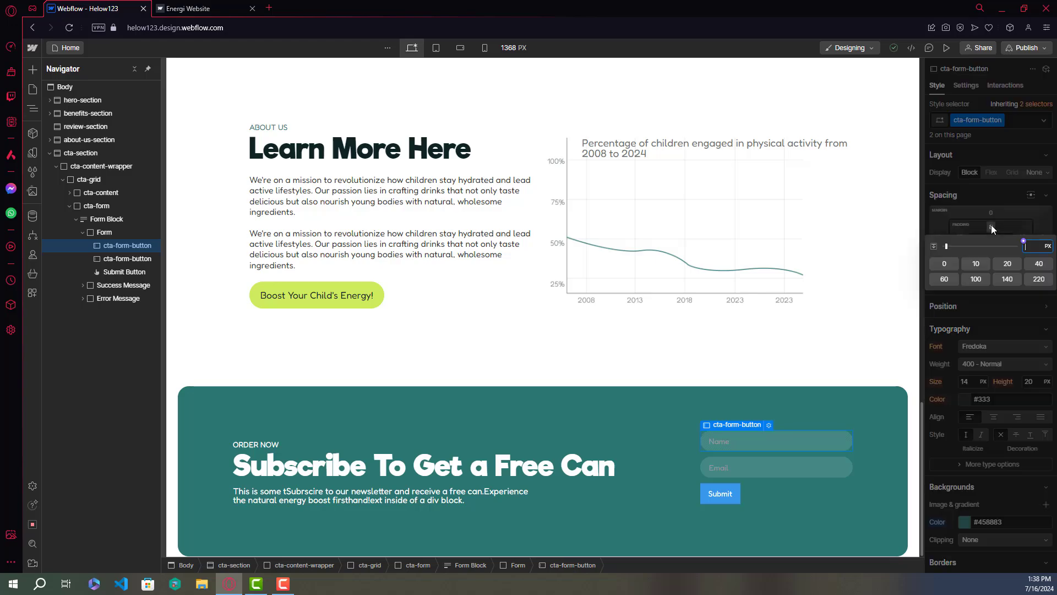
text(15)
key(Return)
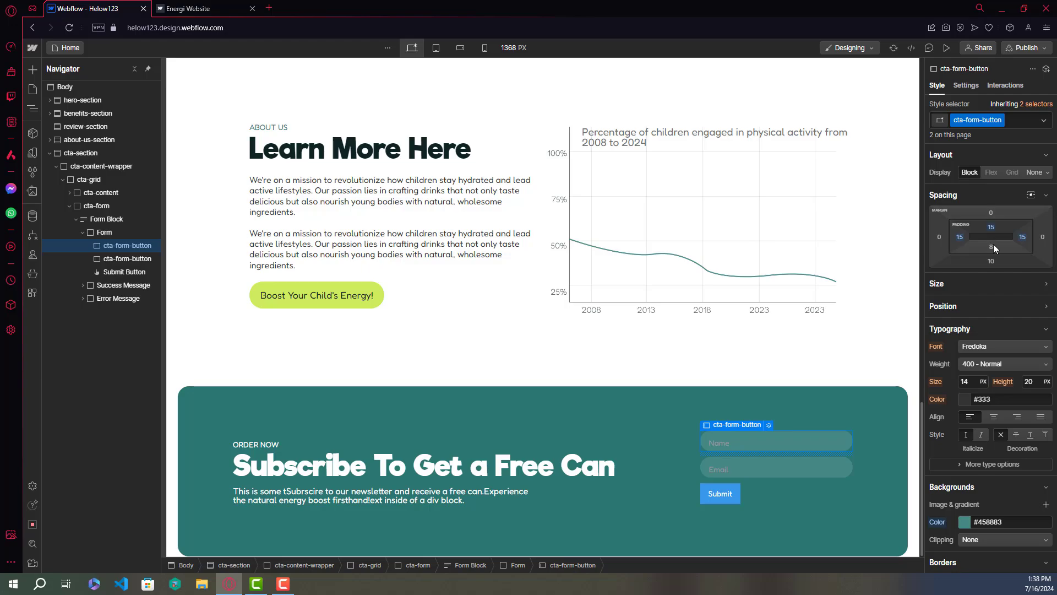
click(991, 246)
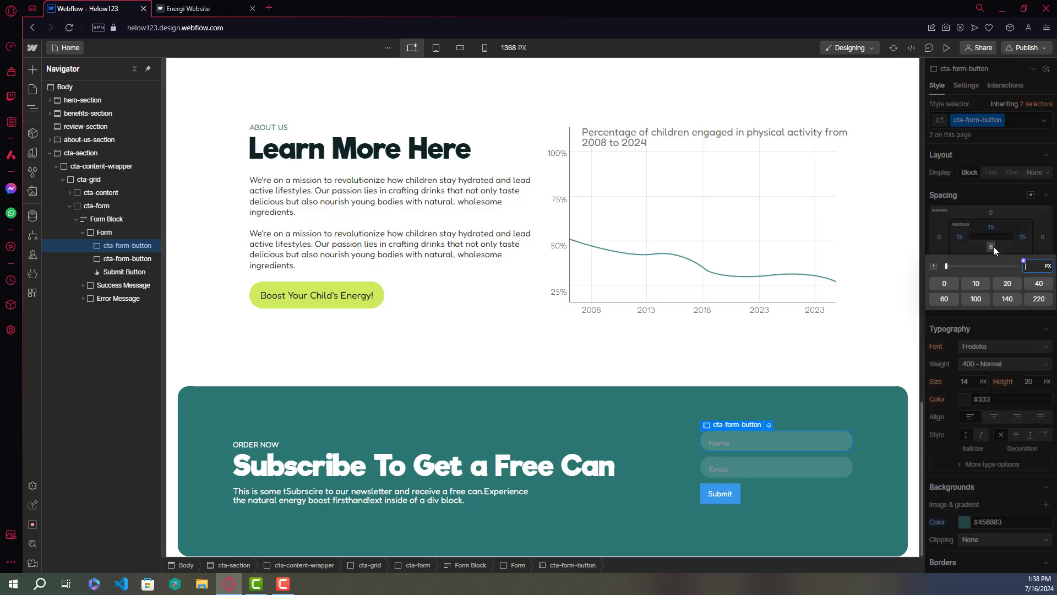
text(15)
key(Return)
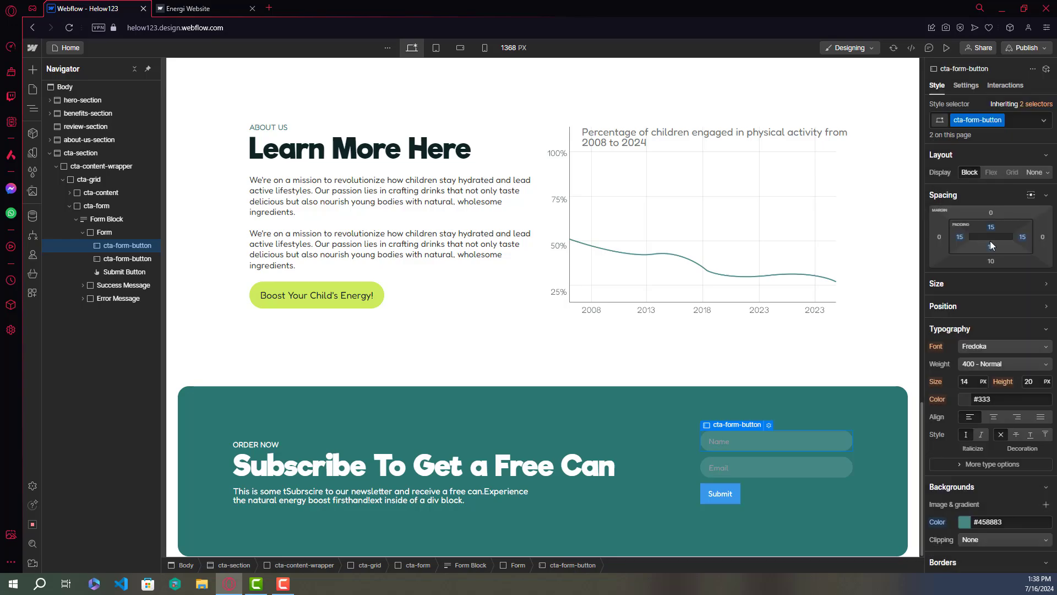
Set the submit button's background to the Color Lime Green variable and its text color to Color Dark Green.
click(127, 257)
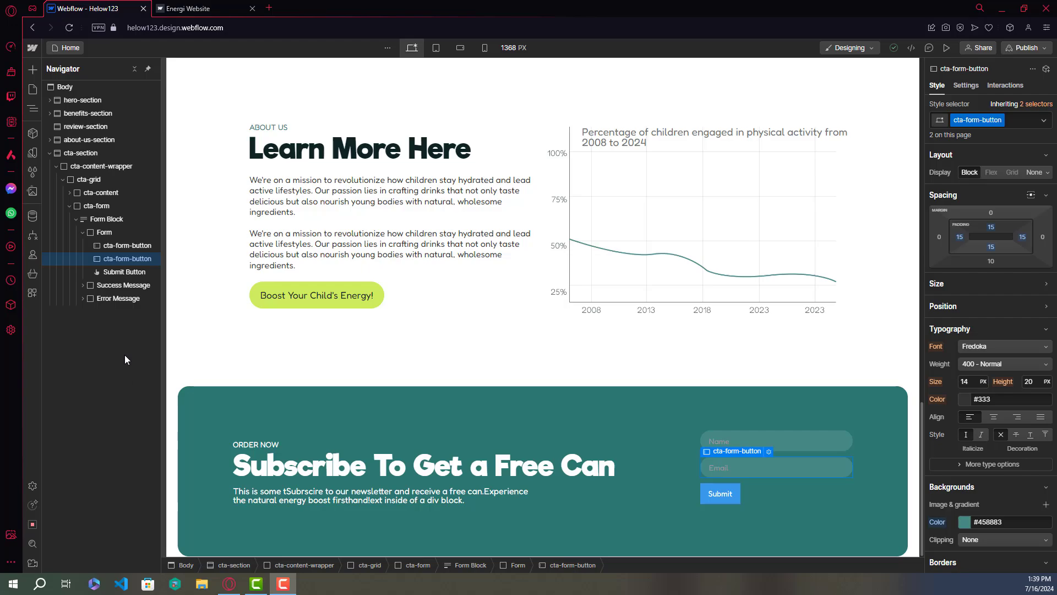
click(120, 272)
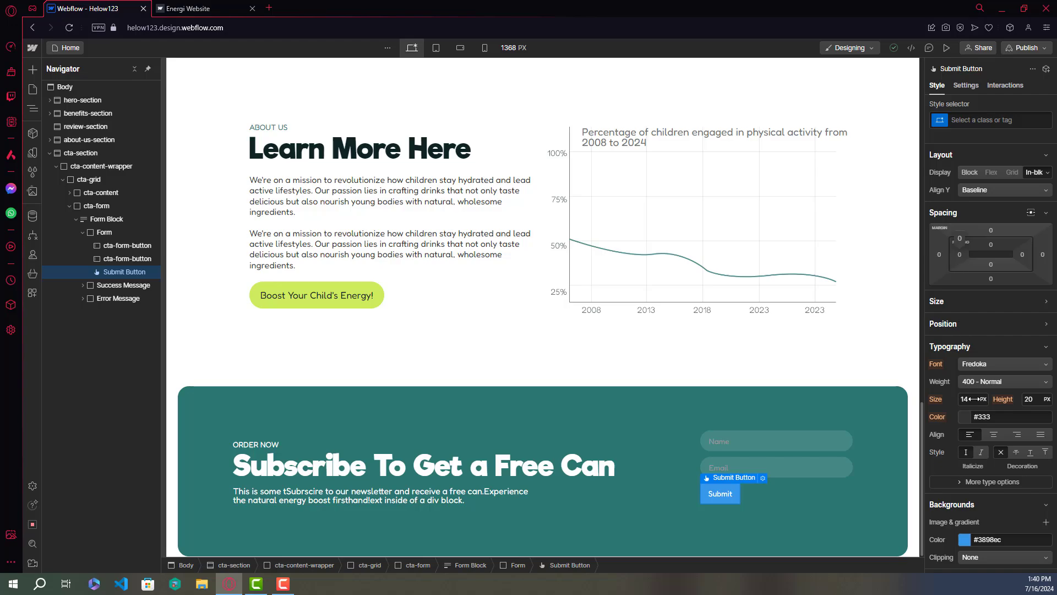
click(963, 539)
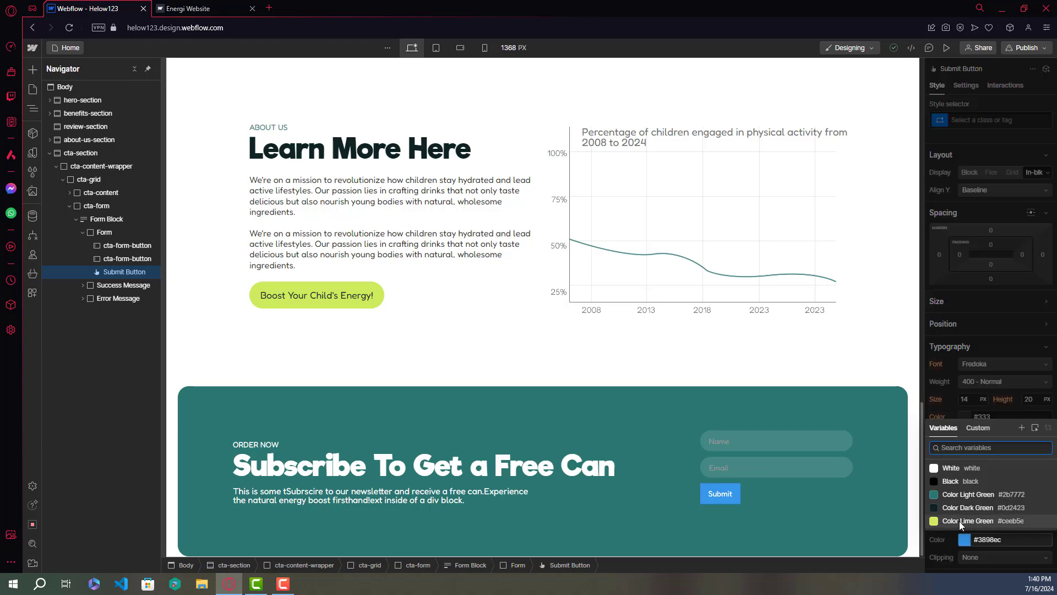
click(959, 520)
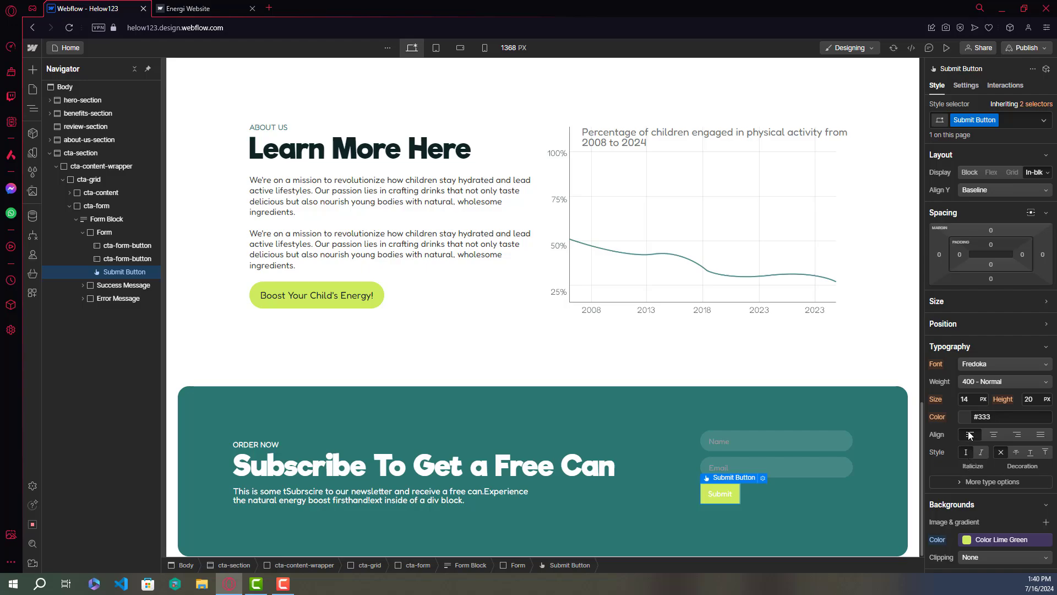
click(959, 412)
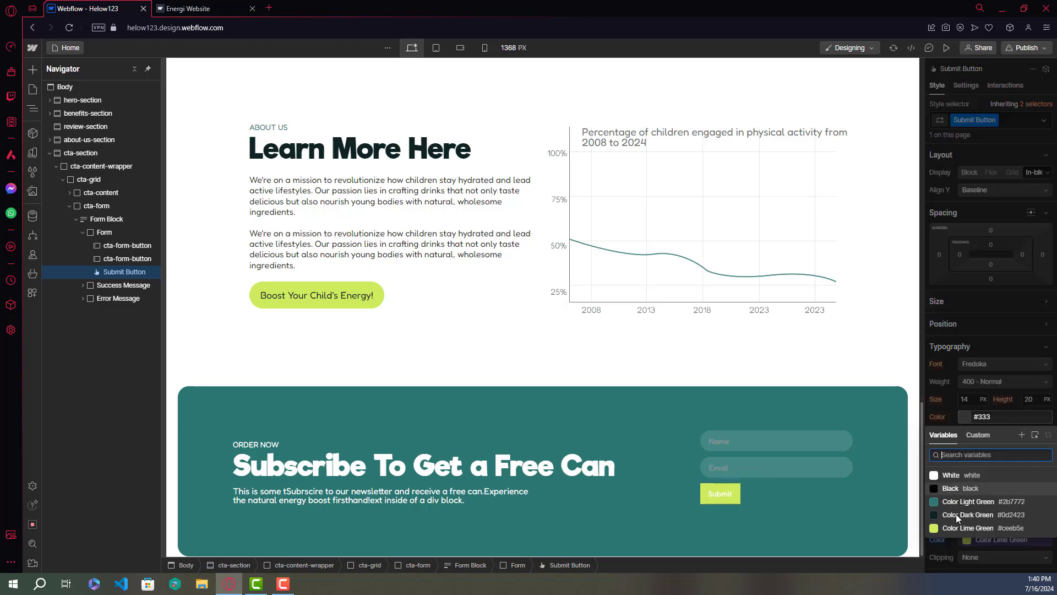
click(957, 515)
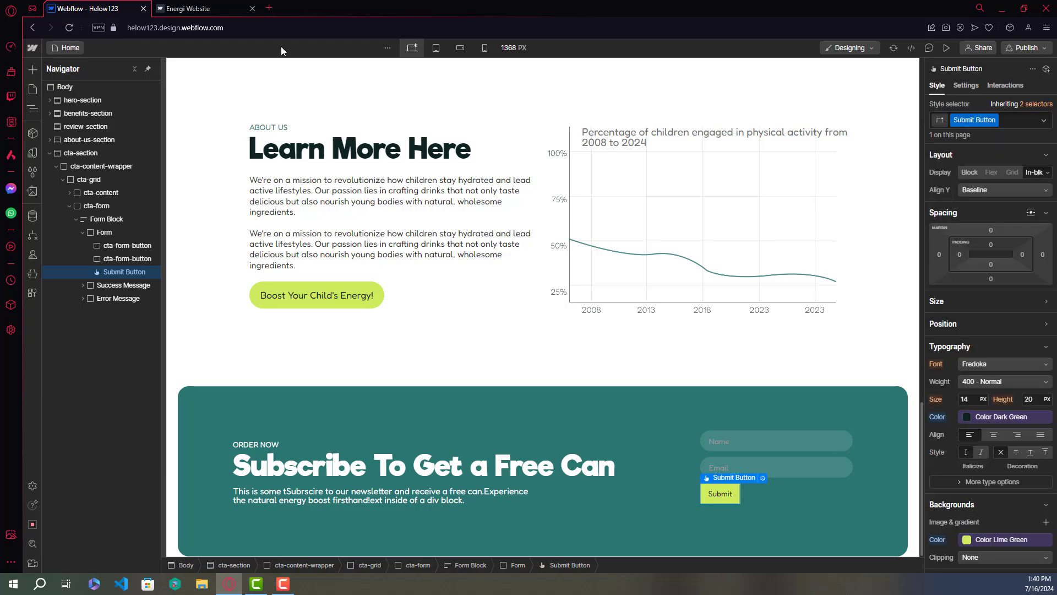
Check the subscribe form on the Energi Website reference page and change the submit button's text to Subscribe.
click(187, 9)
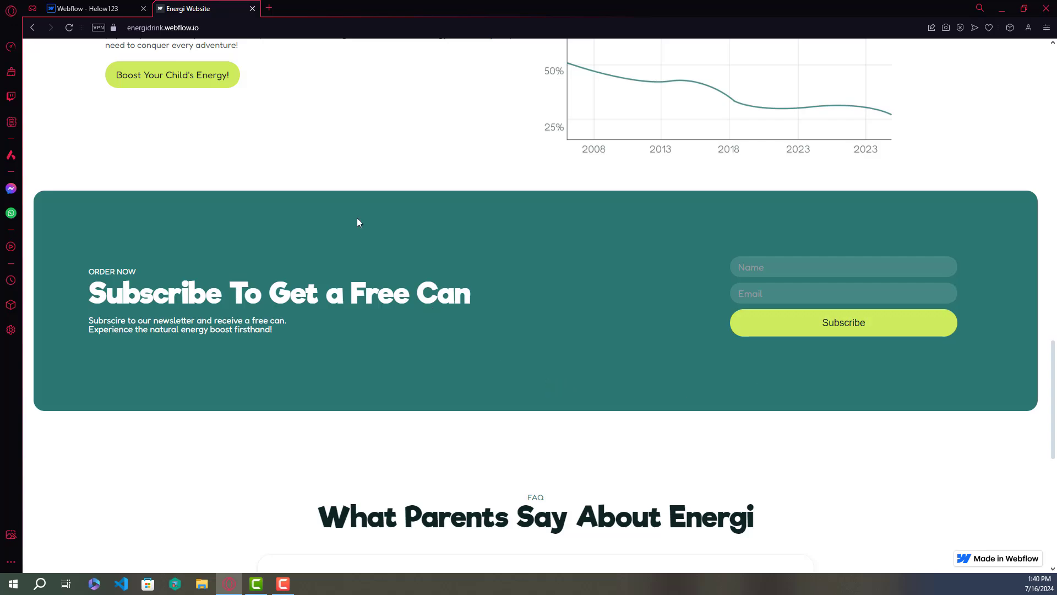
click(104, 7)
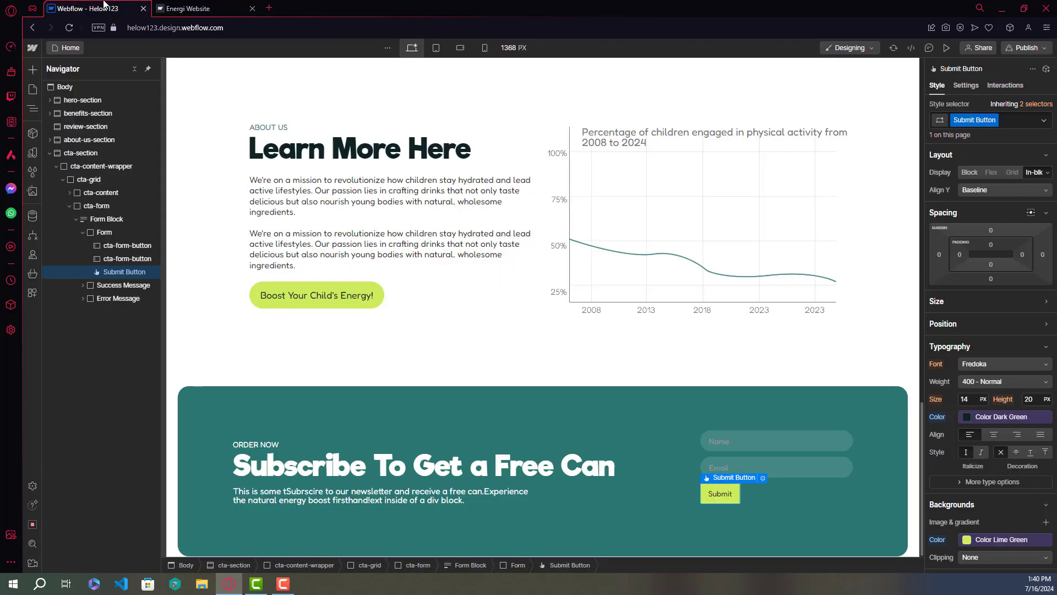
double_click(718, 494)
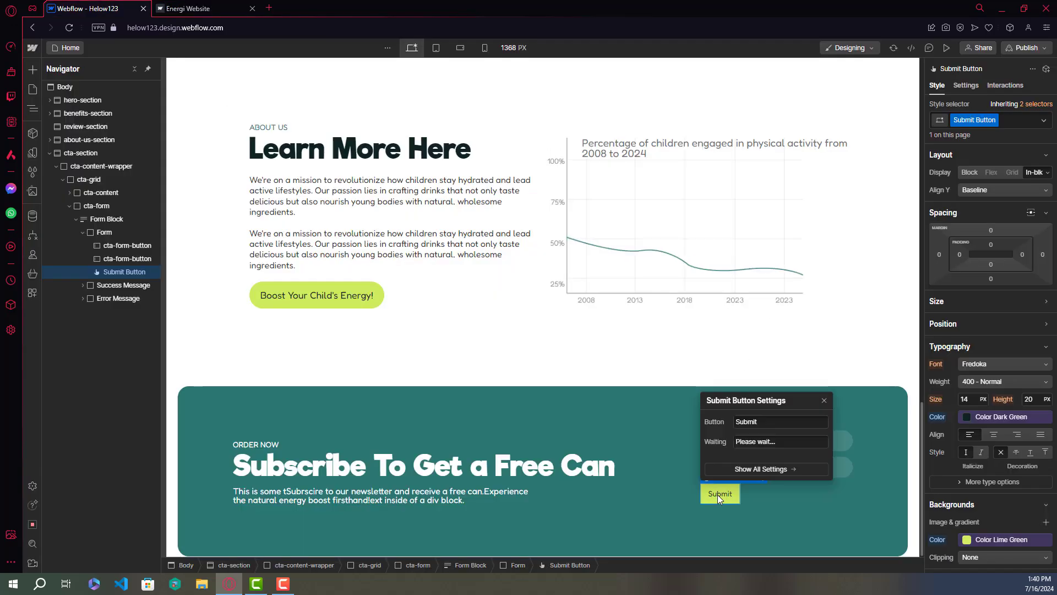
click(767, 423)
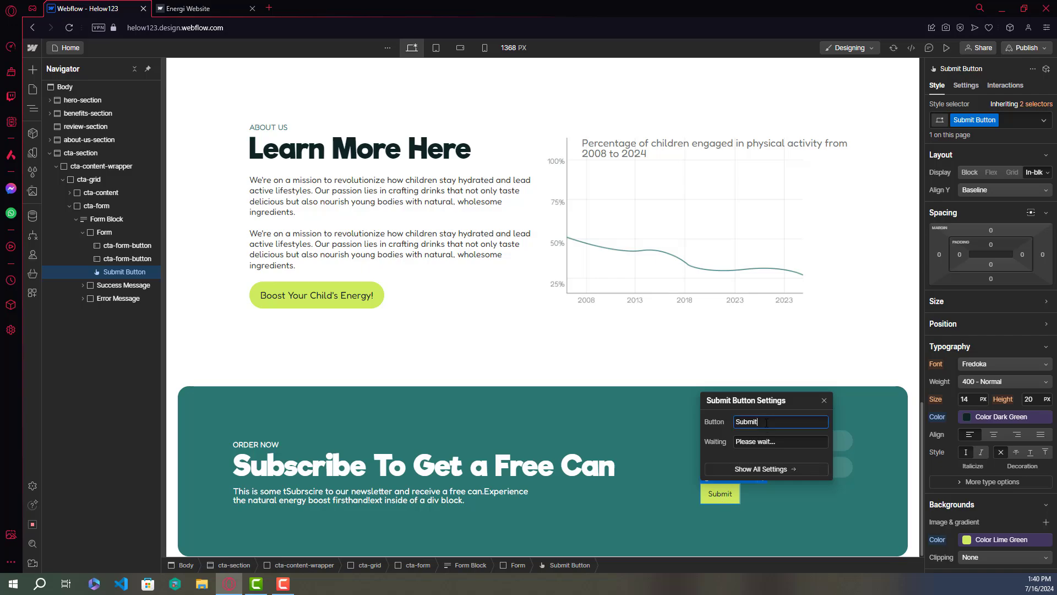
double_click(766, 423)
text(Subscri)
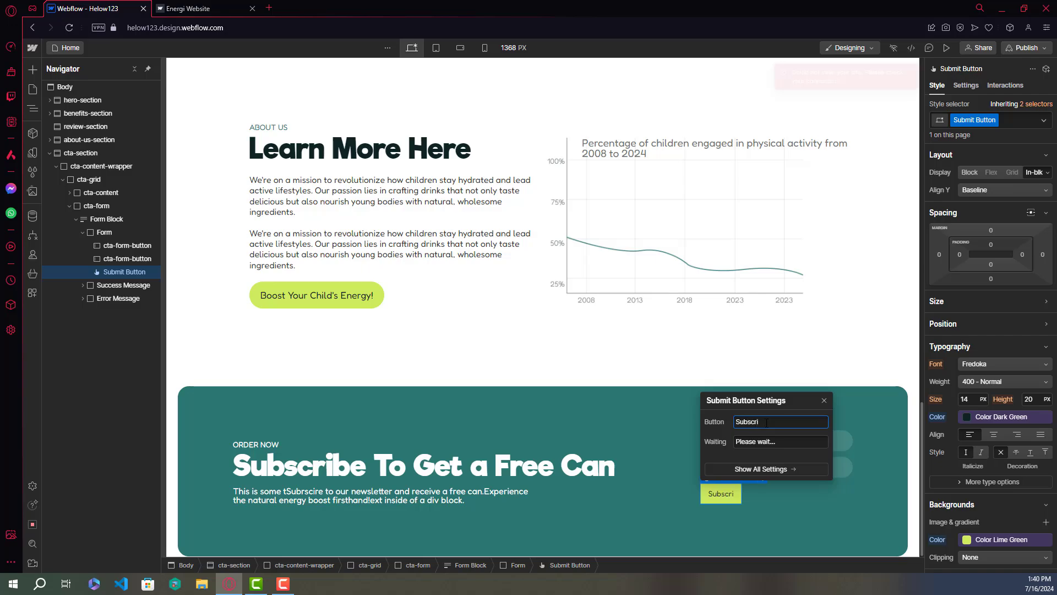
text(be)
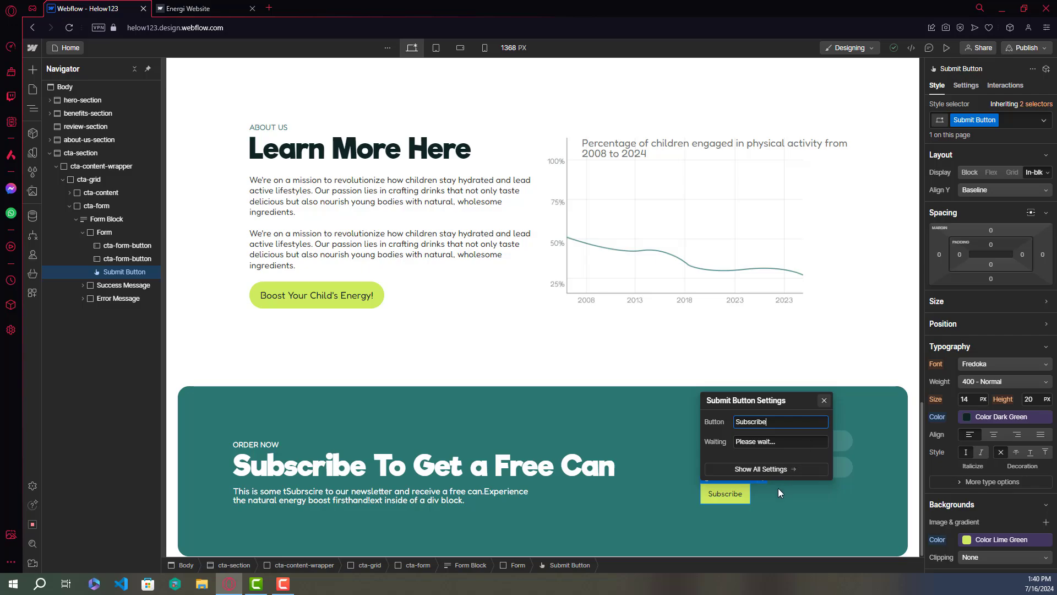
click(824, 399)
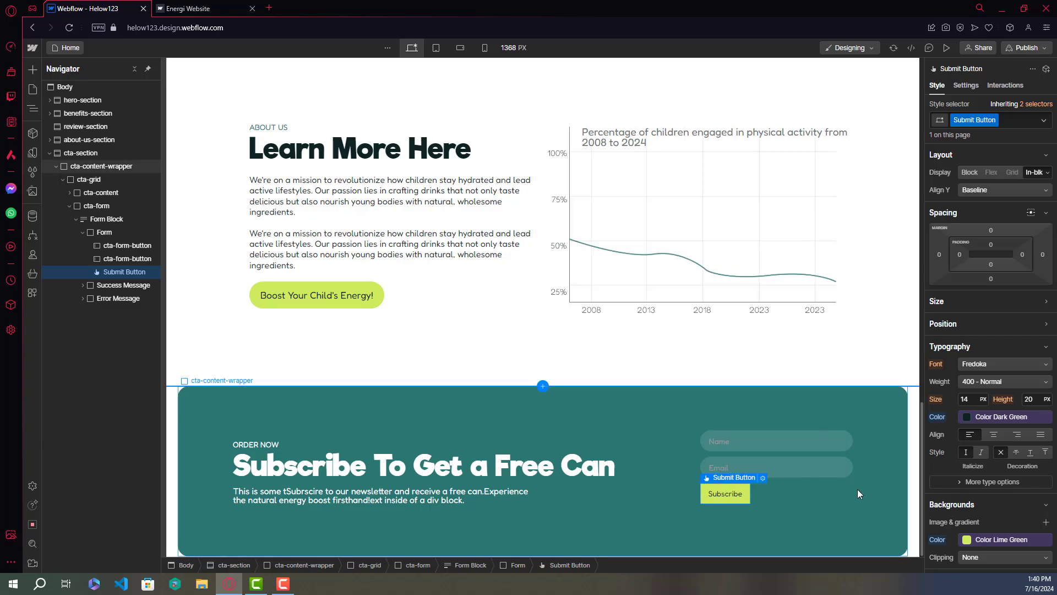
Give the submit button a 50 px corner radius and a solid 1 px border in the Color Lime Green variable.
scroll(983, 468, down, 3)
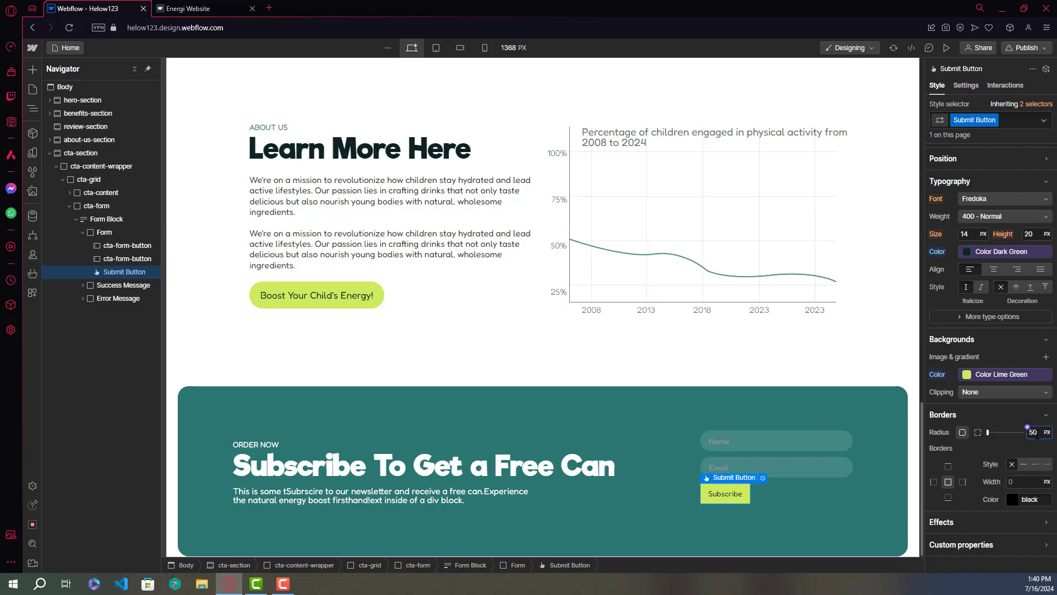
key(Return)
click(1024, 464)
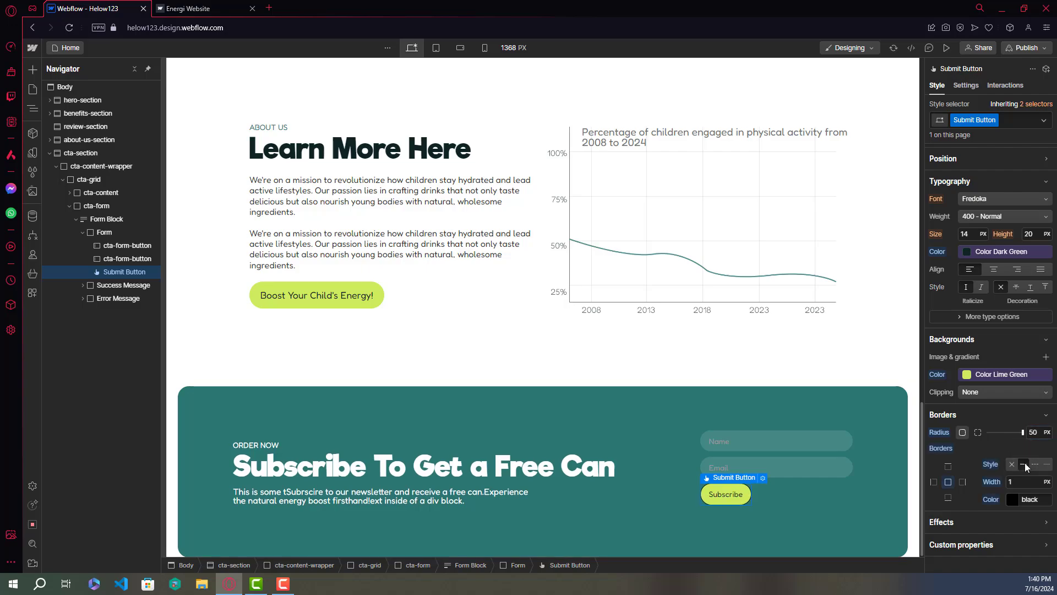
click(1007, 494)
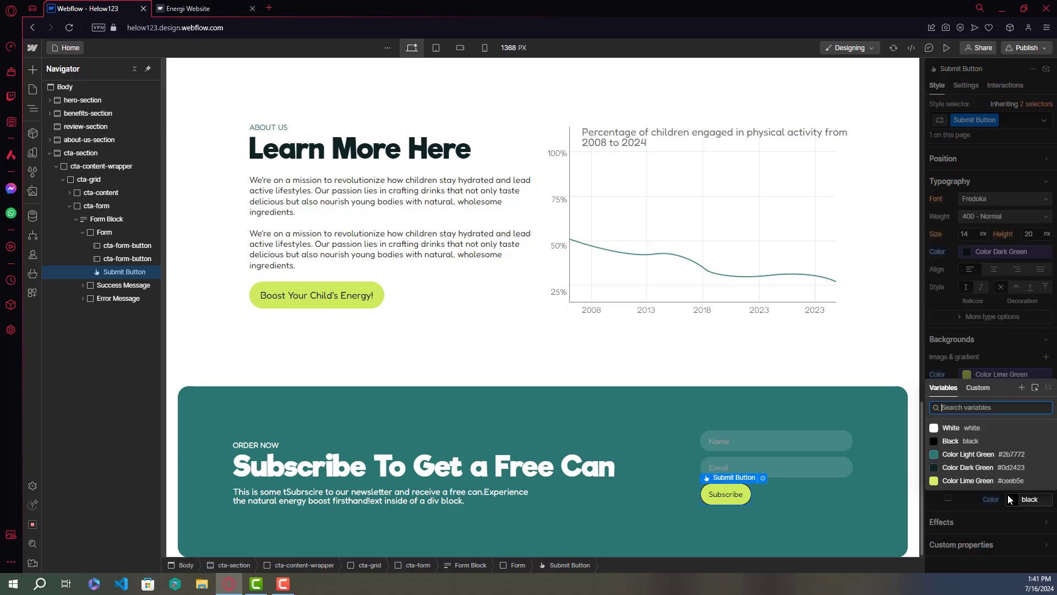
click(983, 480)
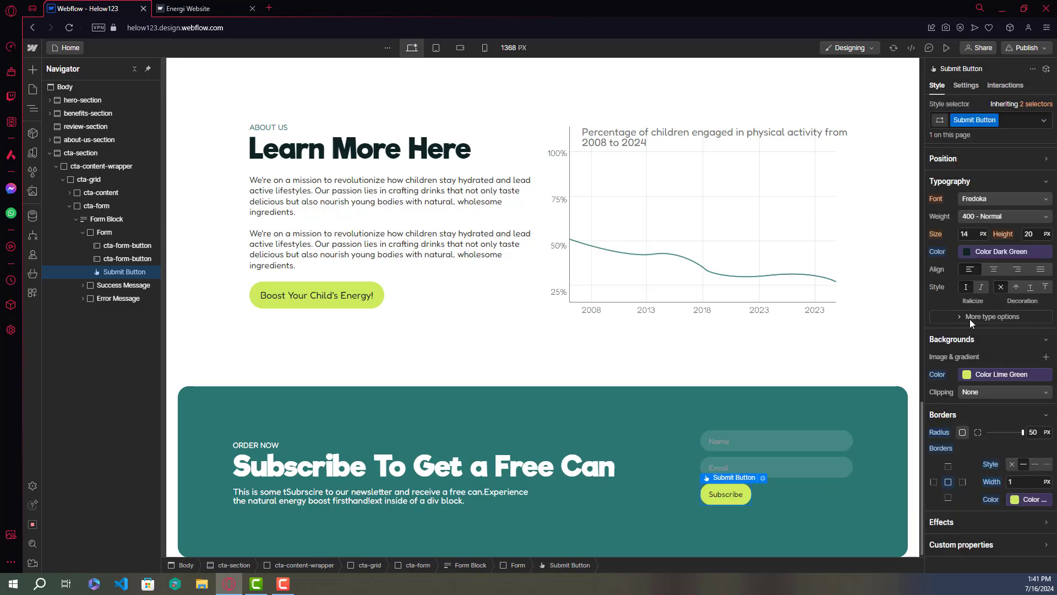
Set the submit button's font size to 1.1 REM and its line height to 1.2 REM.
scroll(970, 318, up, 2)
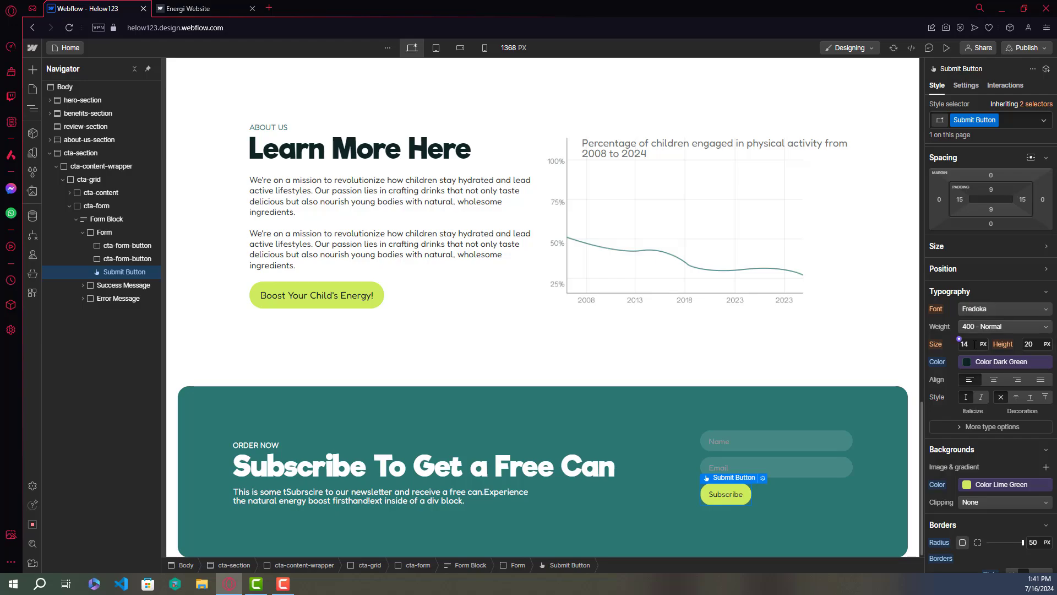
click(975, 345)
text(1.1)
click(984, 345)
click(984, 380)
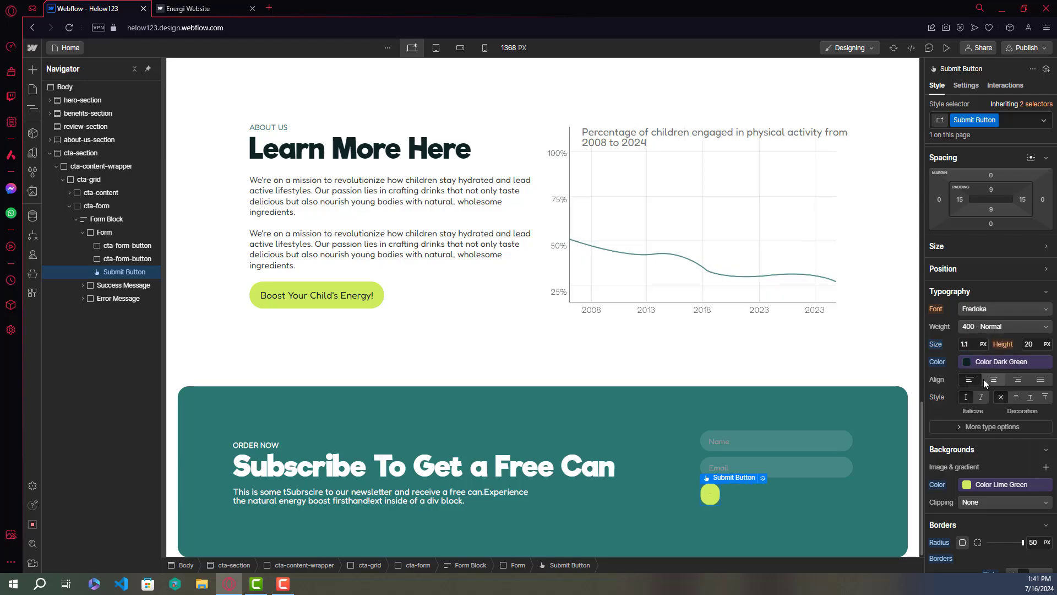
click(1029, 344)
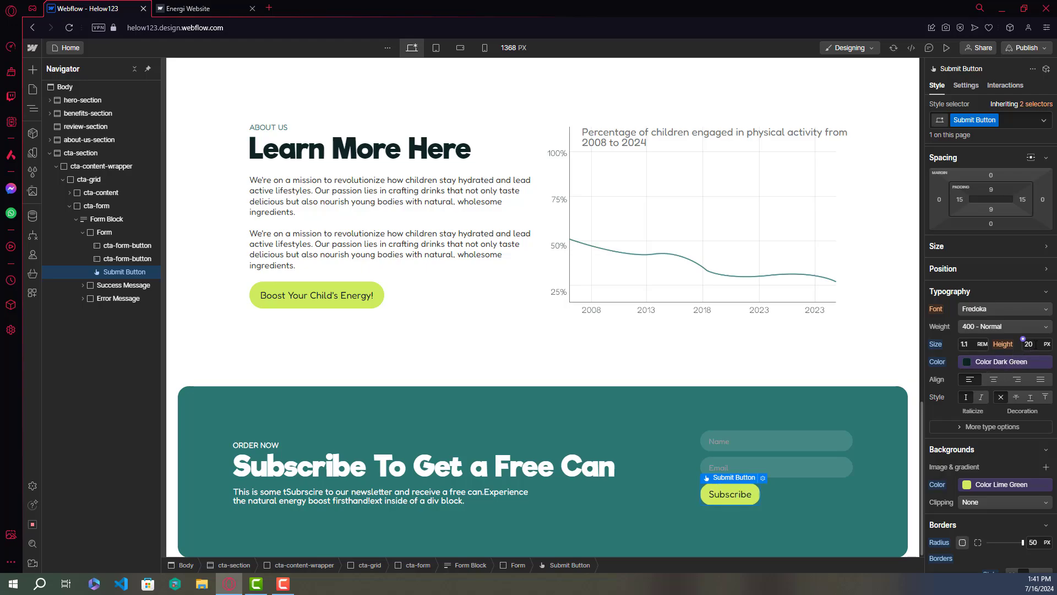
text(1.2)
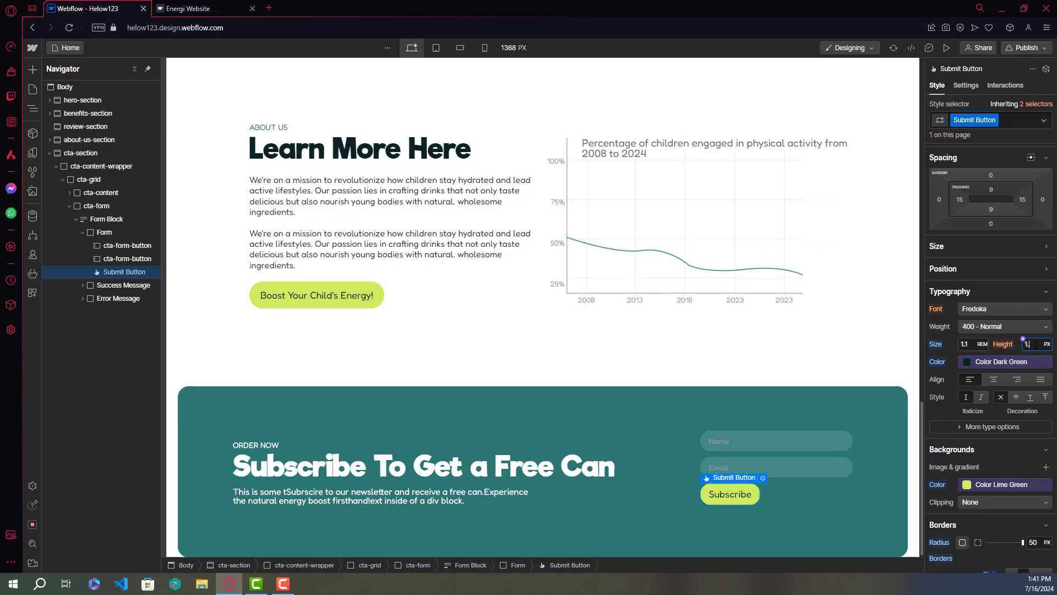
click(1047, 344)
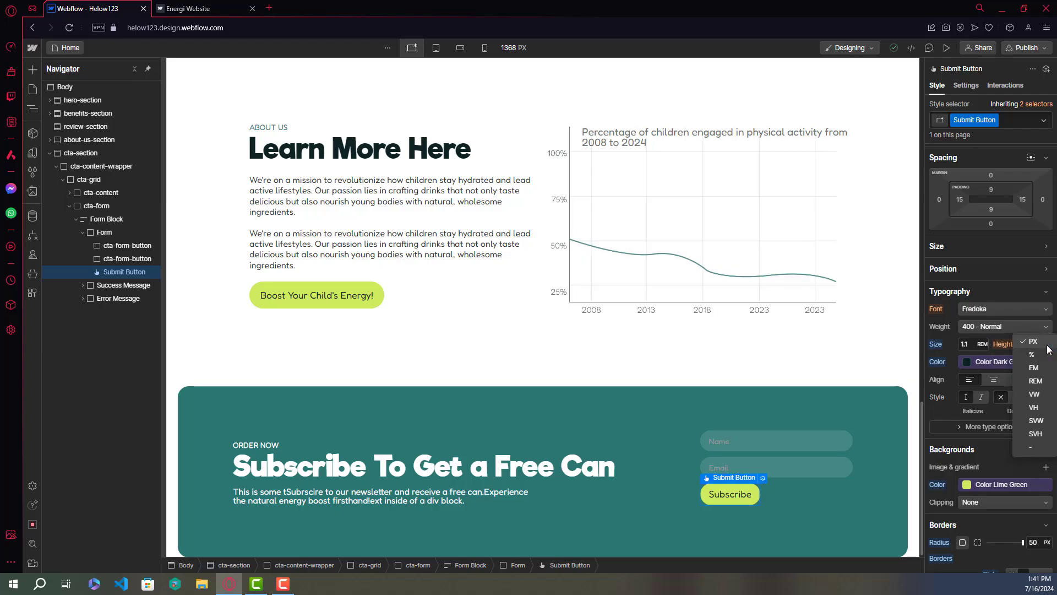
click(1034, 383)
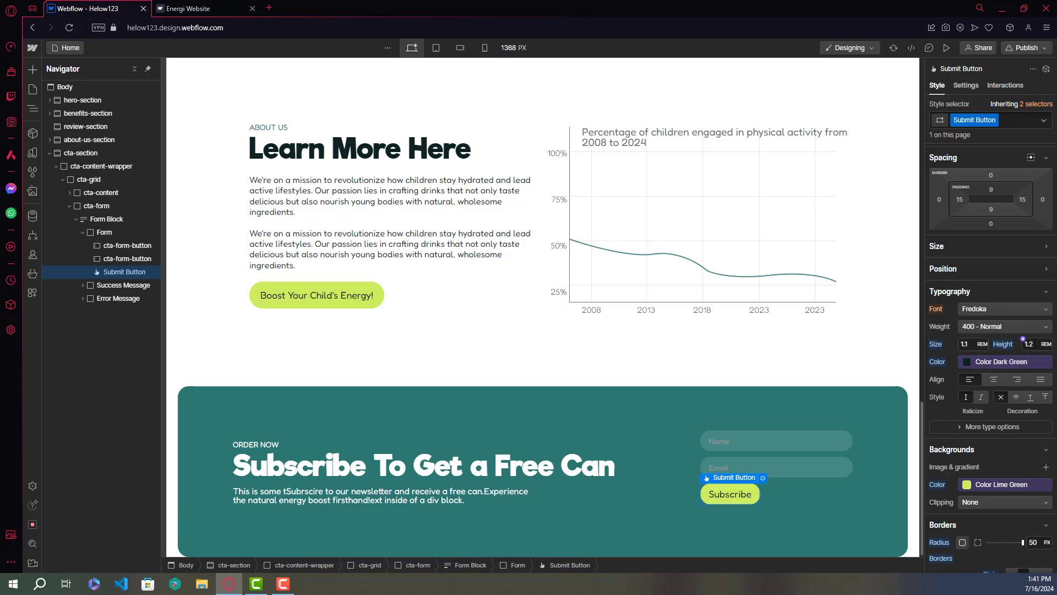
Set the submit button's top and bottom padding to 15 px.
click(990, 191)
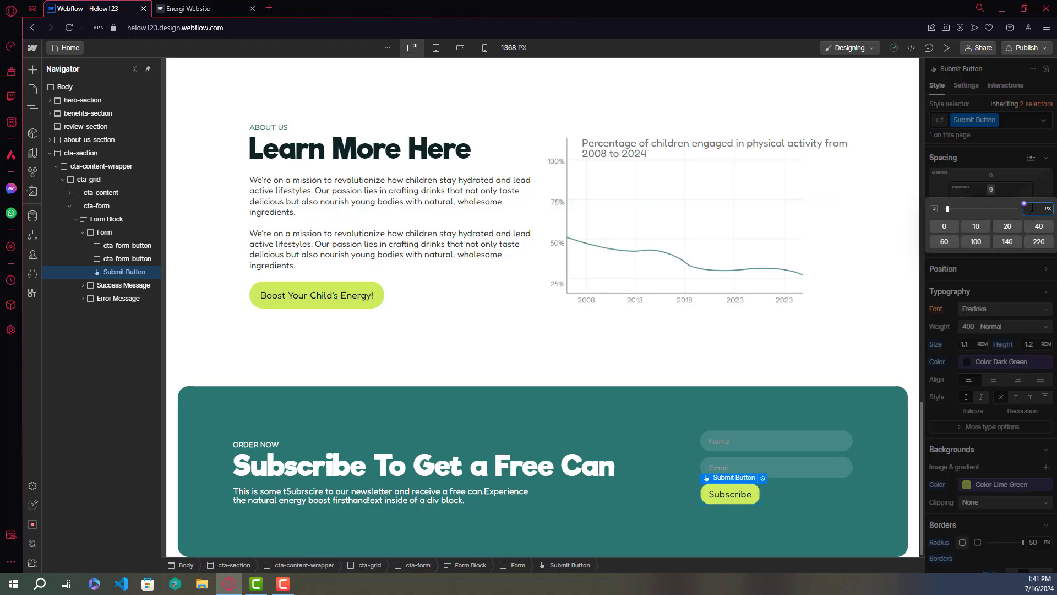
text(15)
click(1000, 173)
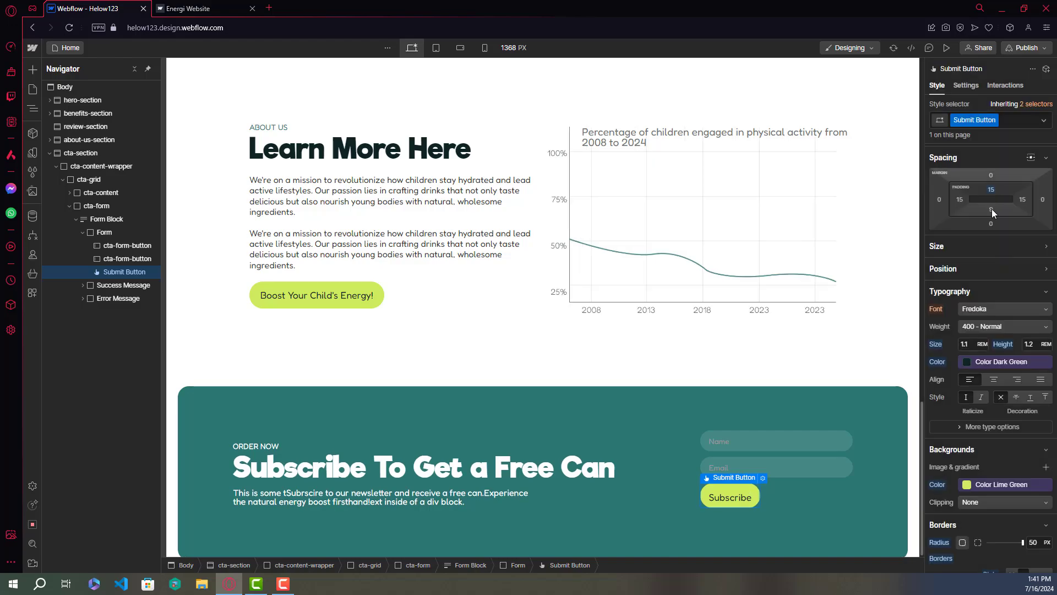
click(991, 210)
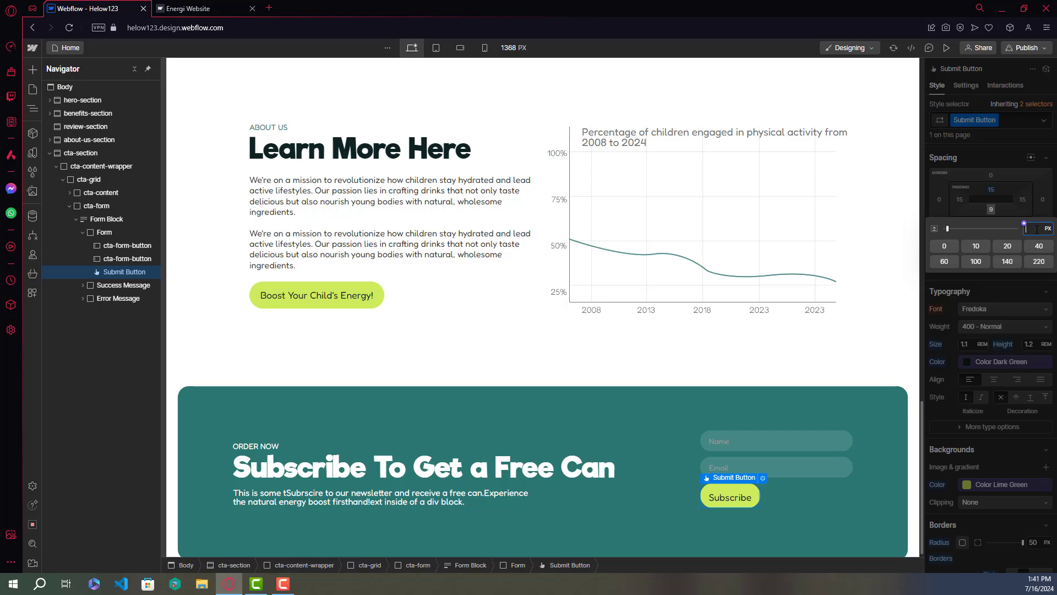
text(15)
click(990, 165)
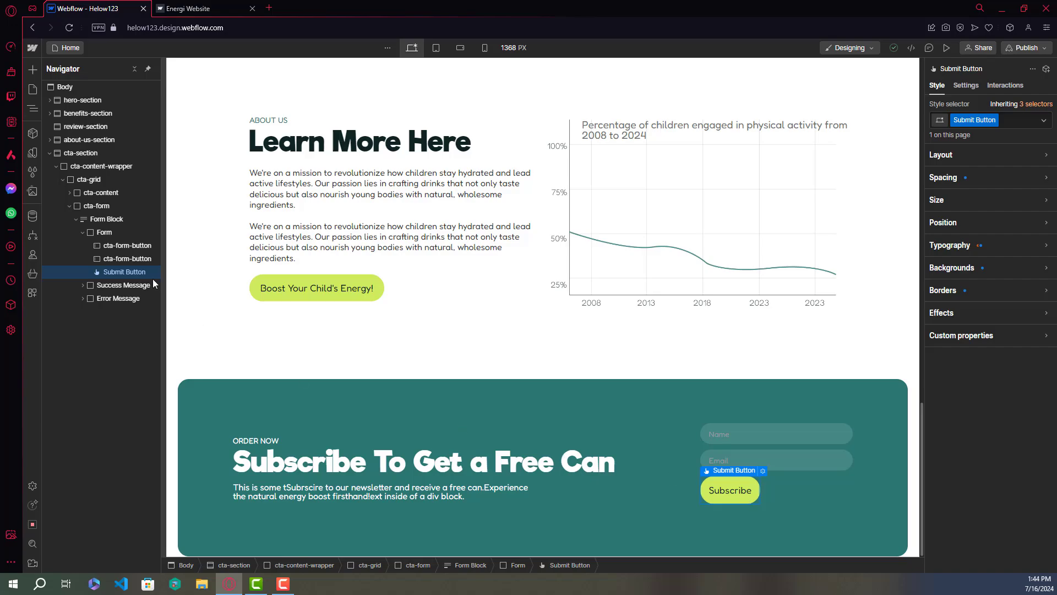
Set the submit button's width to 100%.
click(968, 200)
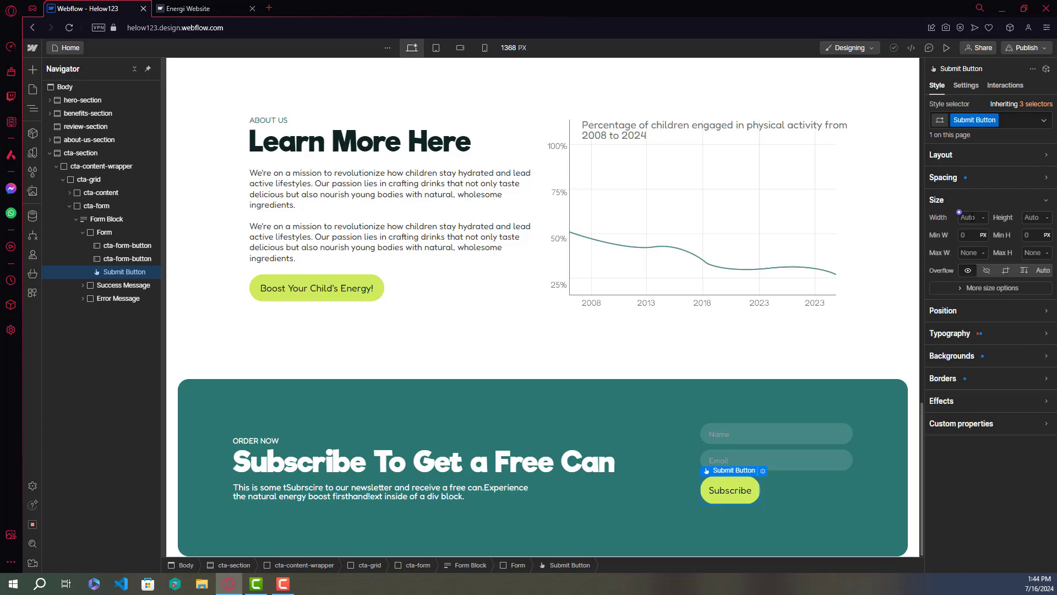
click(971, 217)
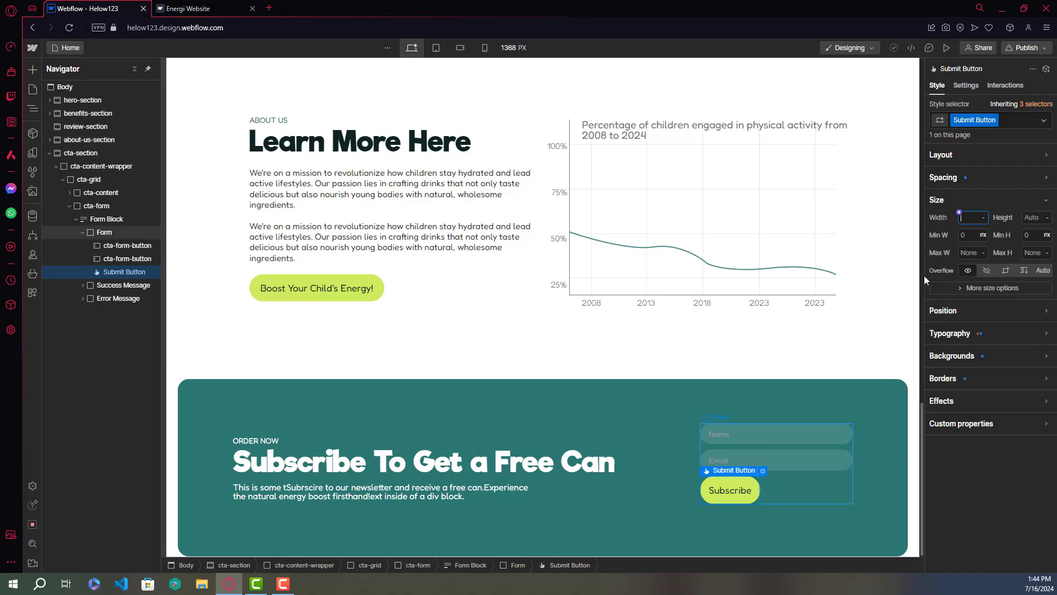
text(100%)
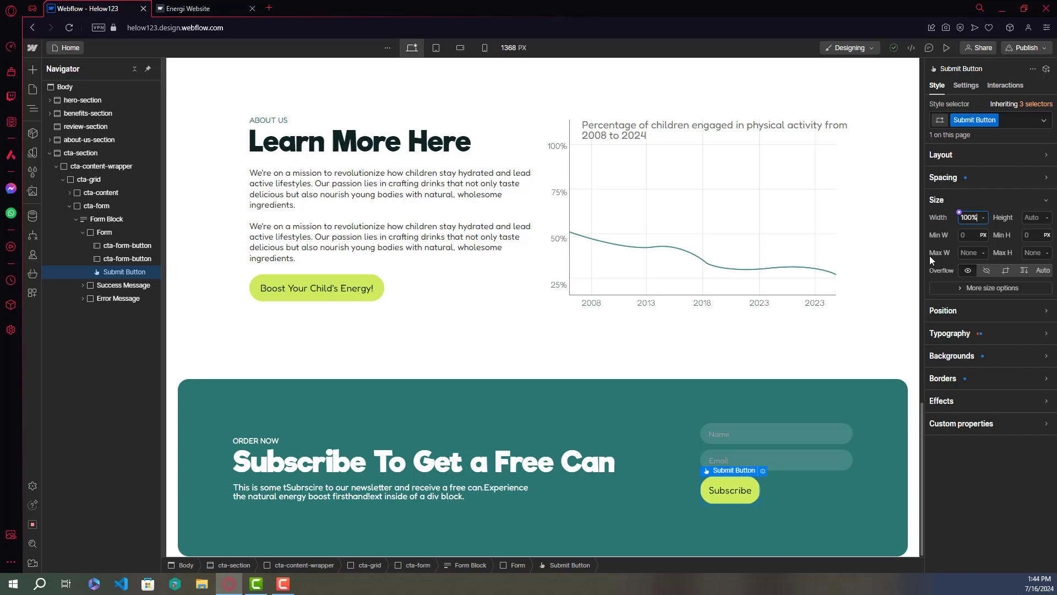
key(BackSpace)
text(%)
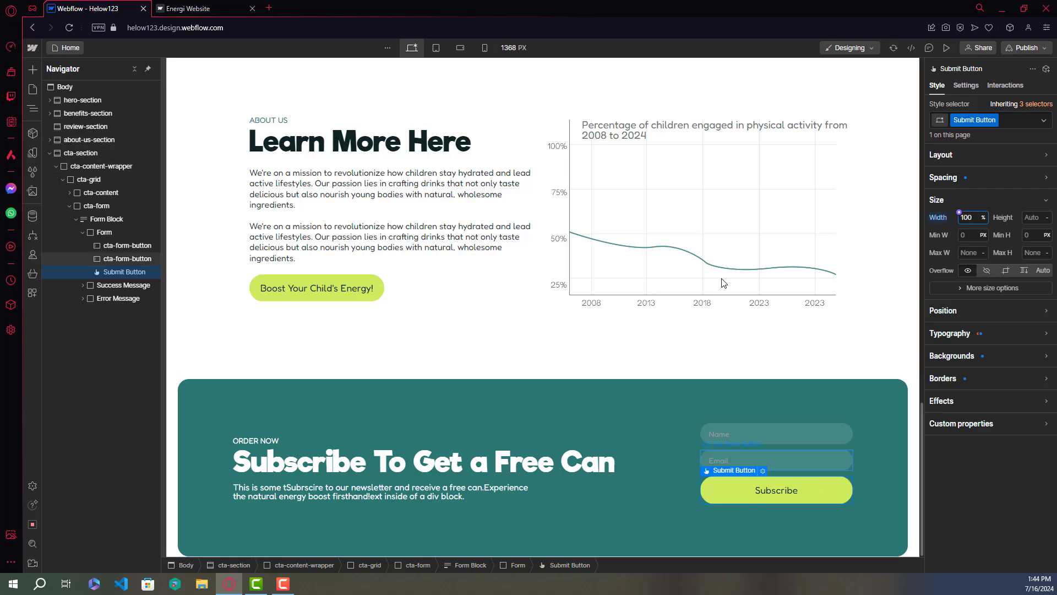
Compare the form with the Energi Website reference page and set the cta-form-button class's font size to 16 px.
click(207, 4)
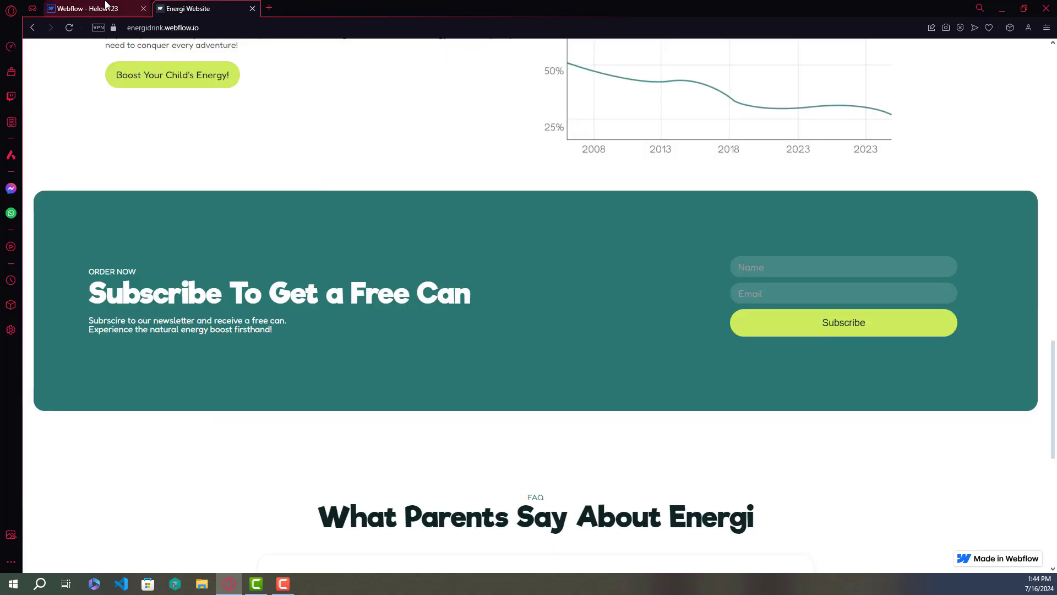
click(99, 7)
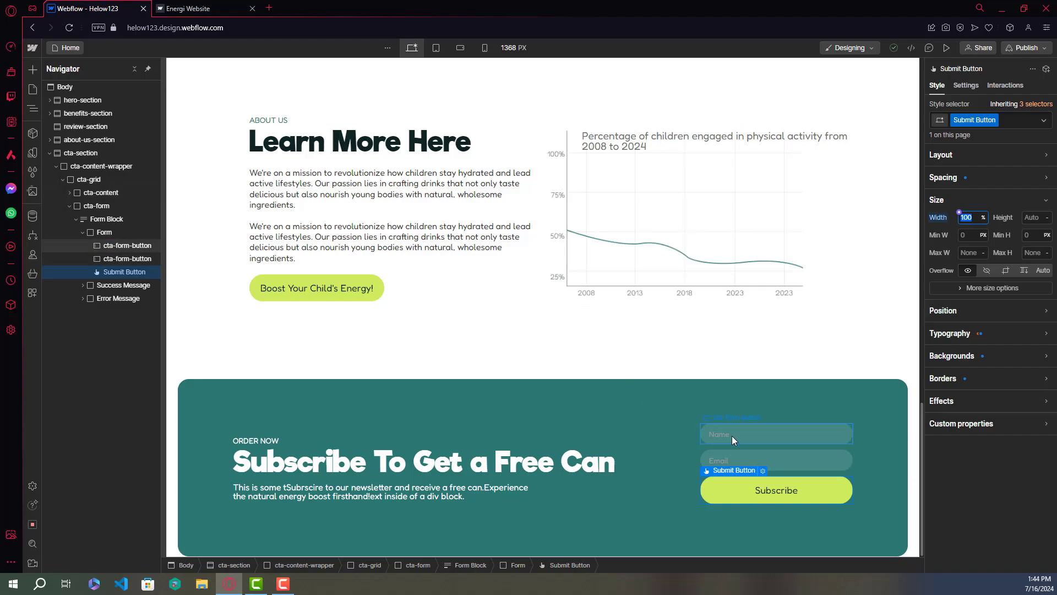
click(125, 246)
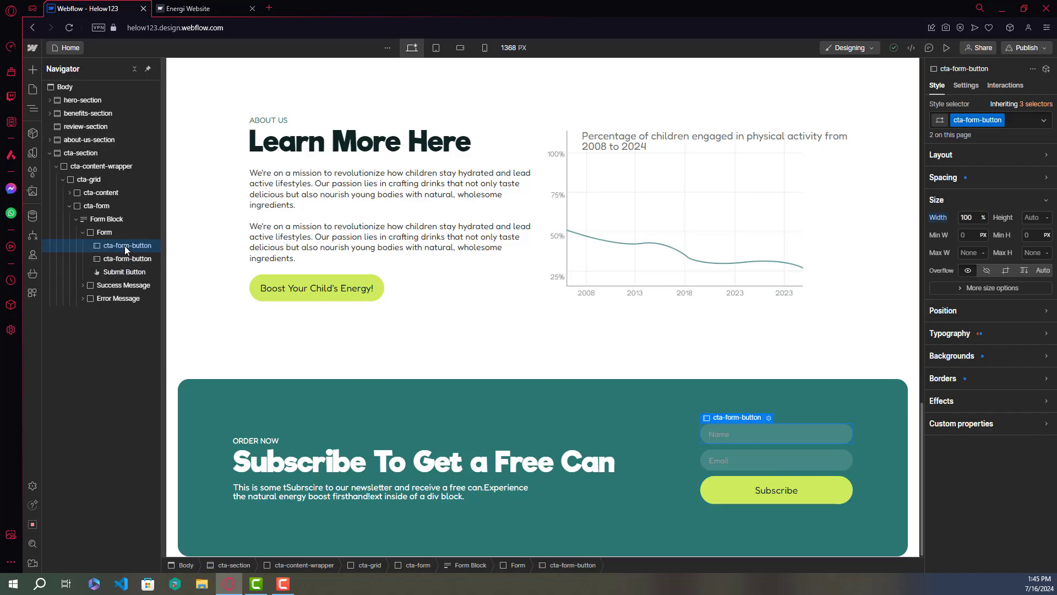
click(974, 335)
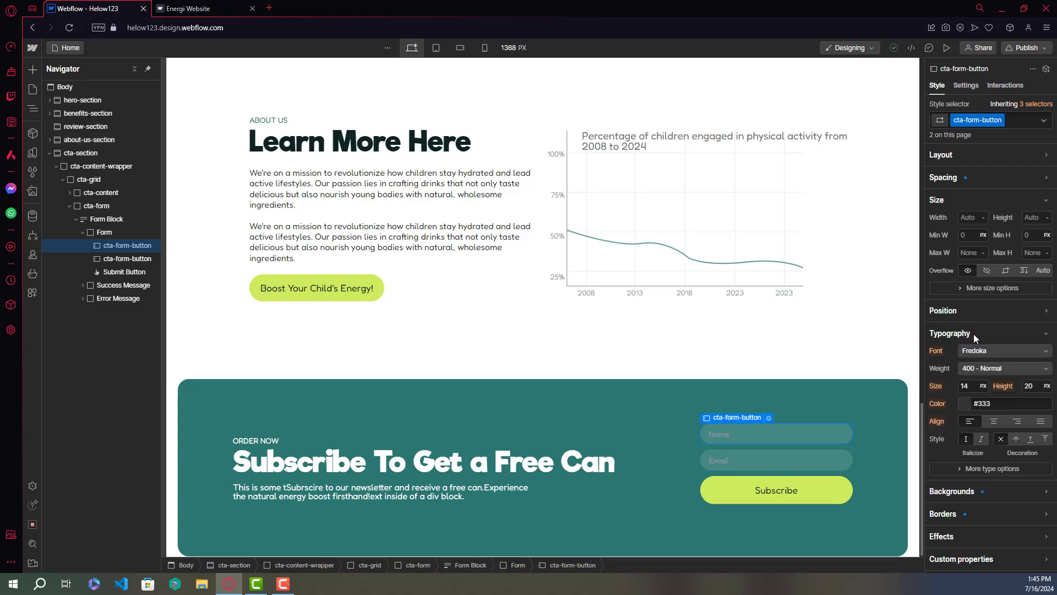
click(974, 388)
text(16)
click(999, 333)
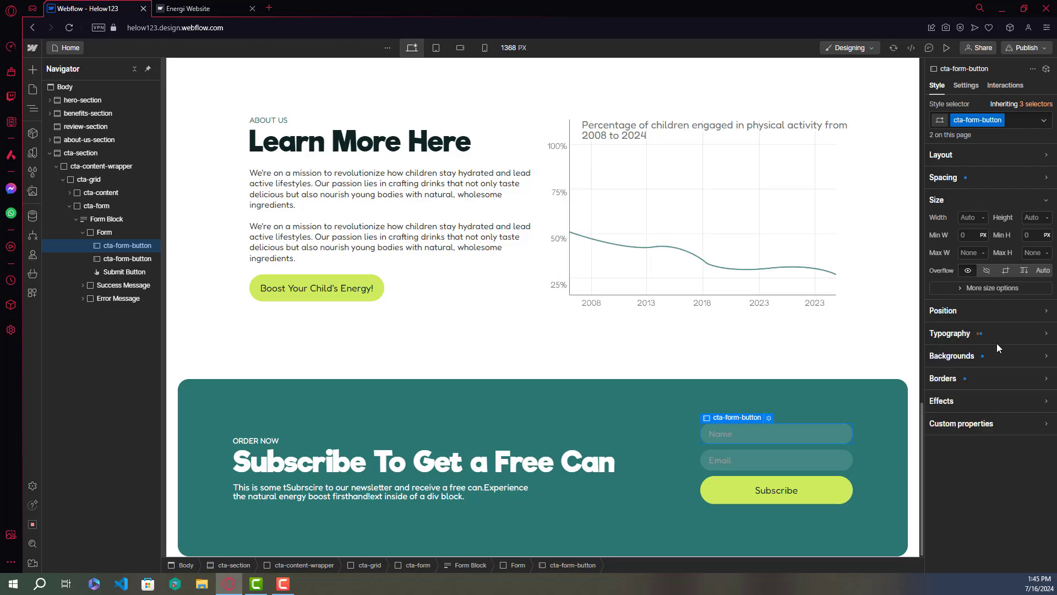
Collapse the page's element tree and examine the FAQ and footer sections on the Energi Website reference page.
click(877, 459)
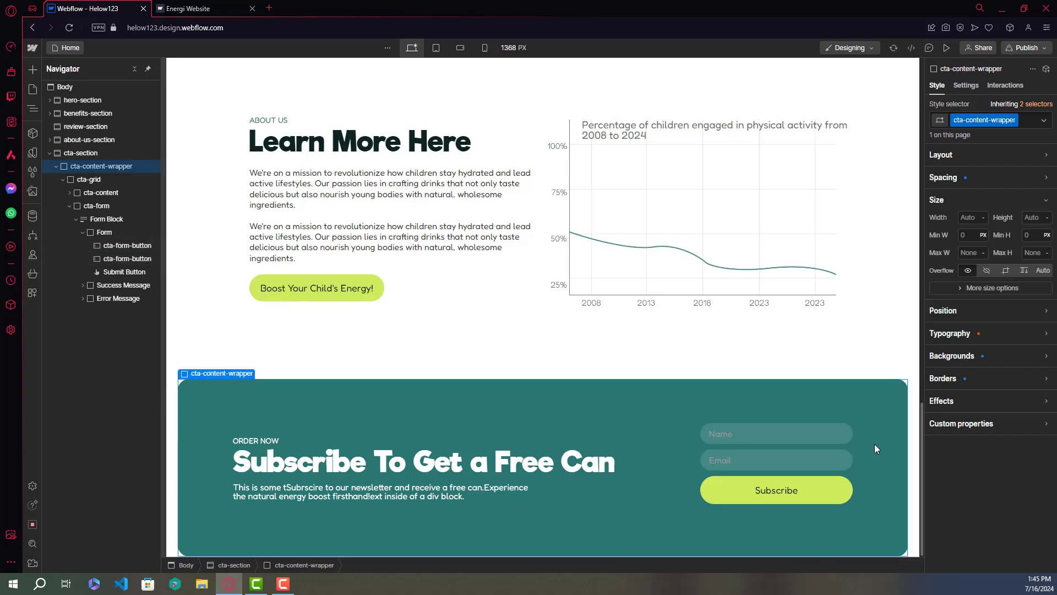
click(134, 68)
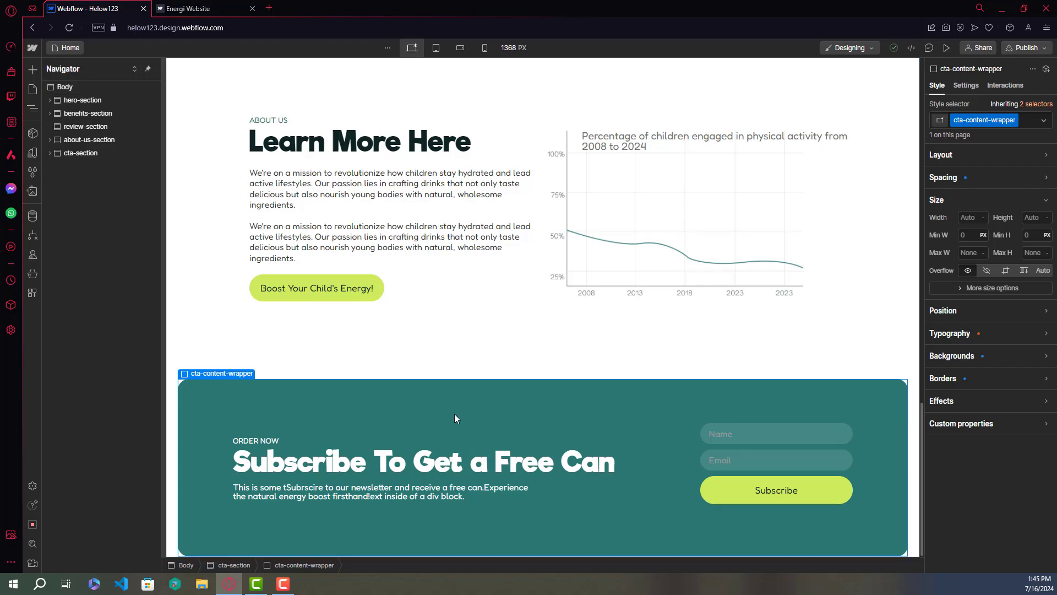
click(210, 12)
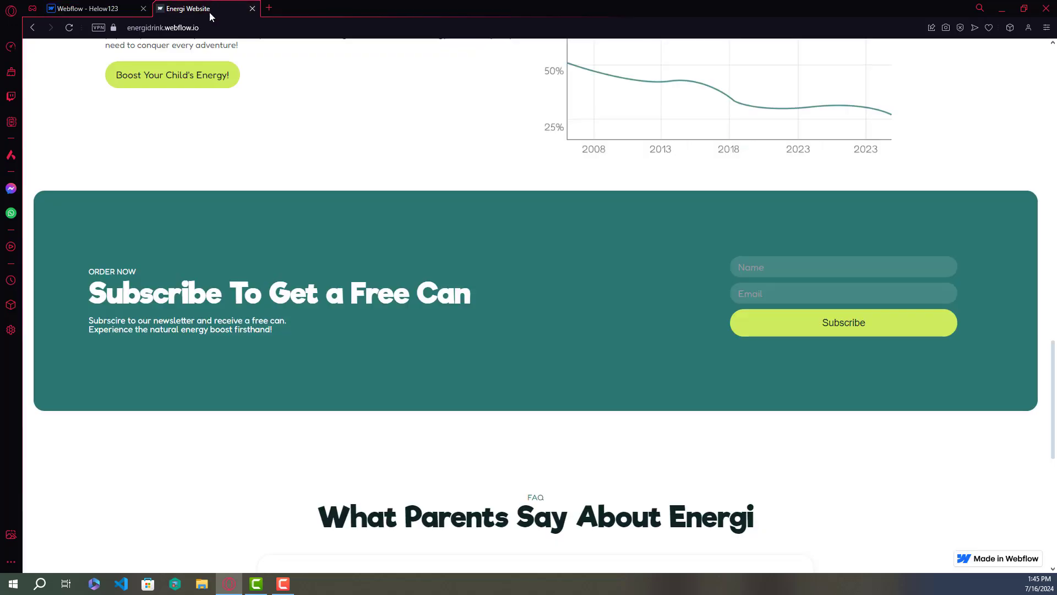
scroll(230, 315, down, 7)
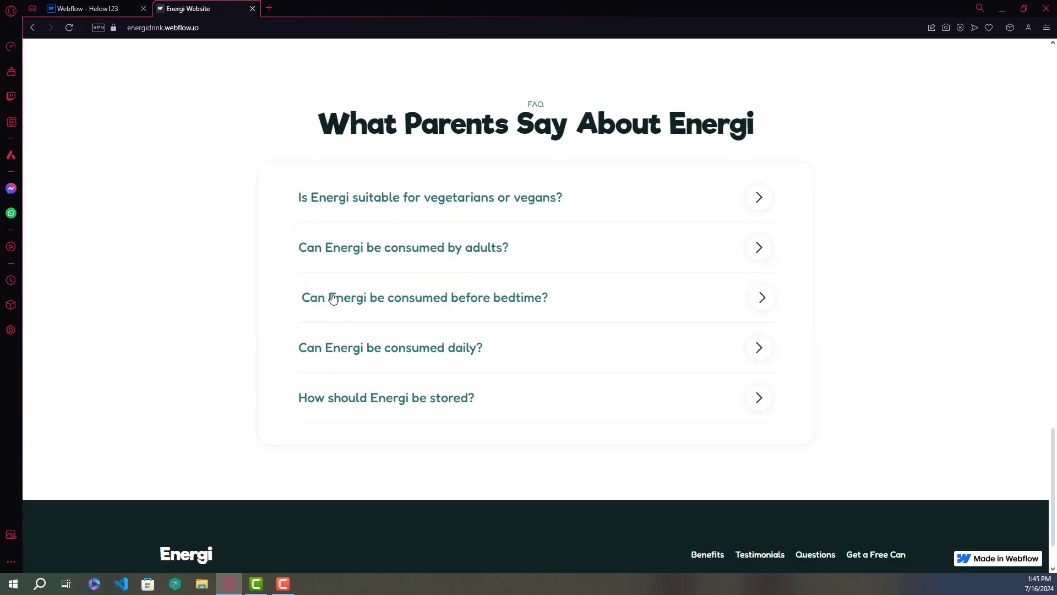
scroll(332, 298, down, 2)
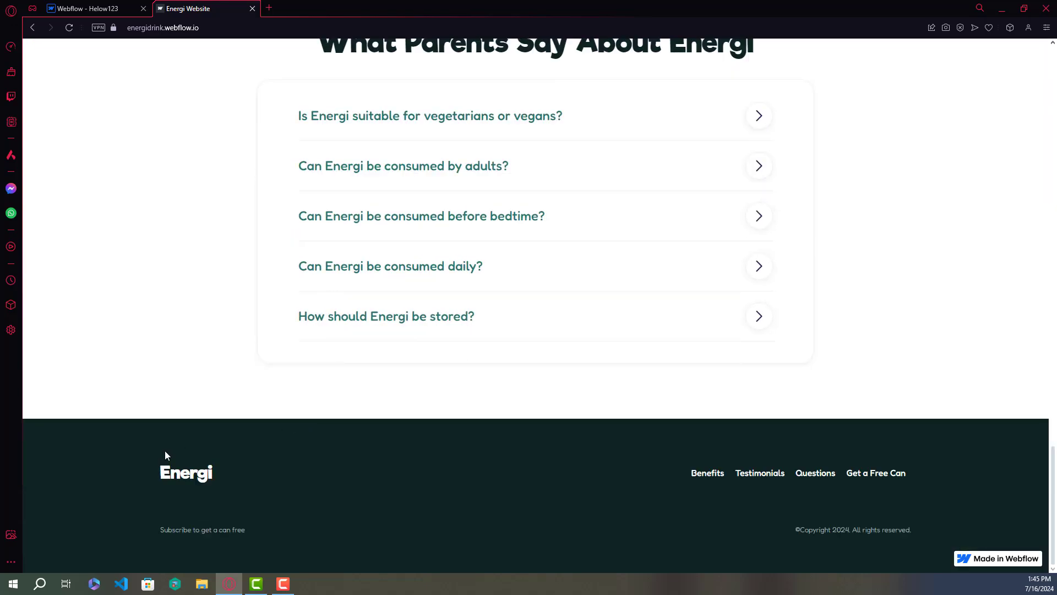